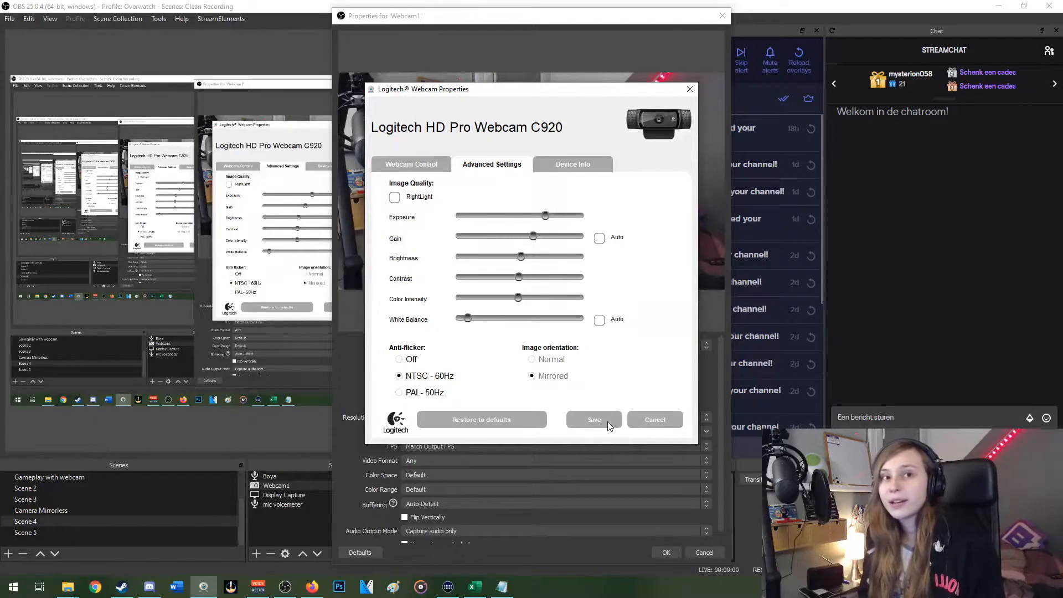
Save the Logitech webcam settings, close the properties, and open the filters of the Webcam1 source
click(607, 420)
click(710, 552)
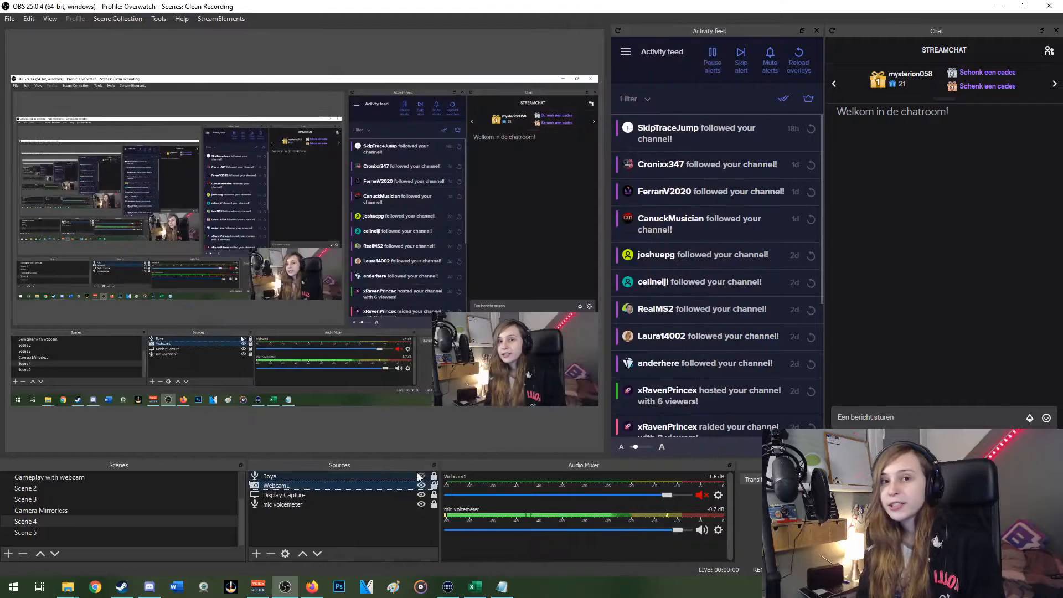
right_click(310, 486)
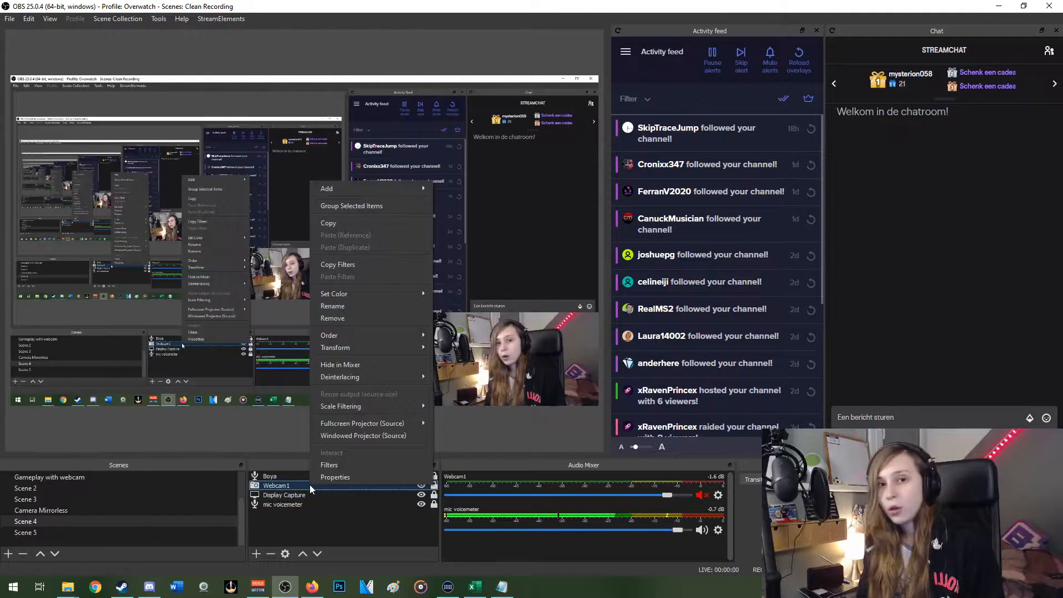
click(338, 468)
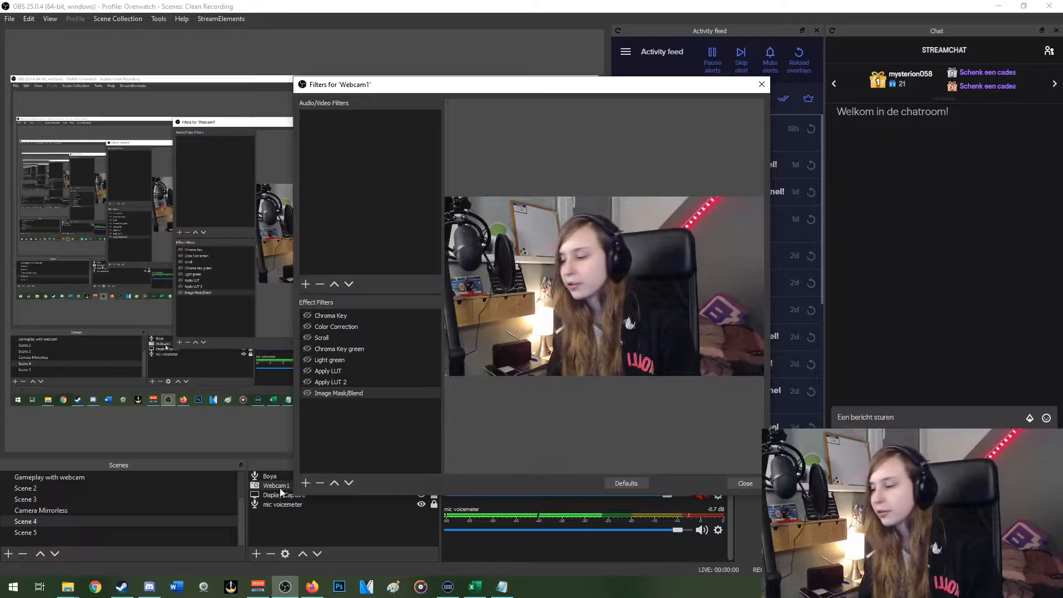
Add a Color Correction filter to Webcam1 and set its gamma to -0.29 and saturation to 0.18
click(305, 483)
click(326, 380)
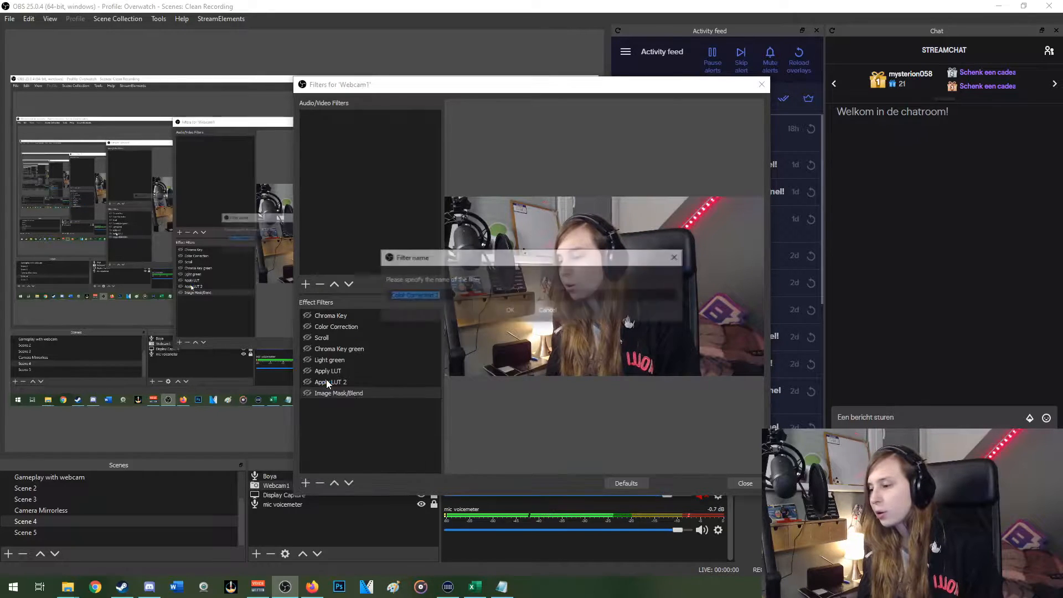
click(519, 310)
drag(601, 347, 594, 347)
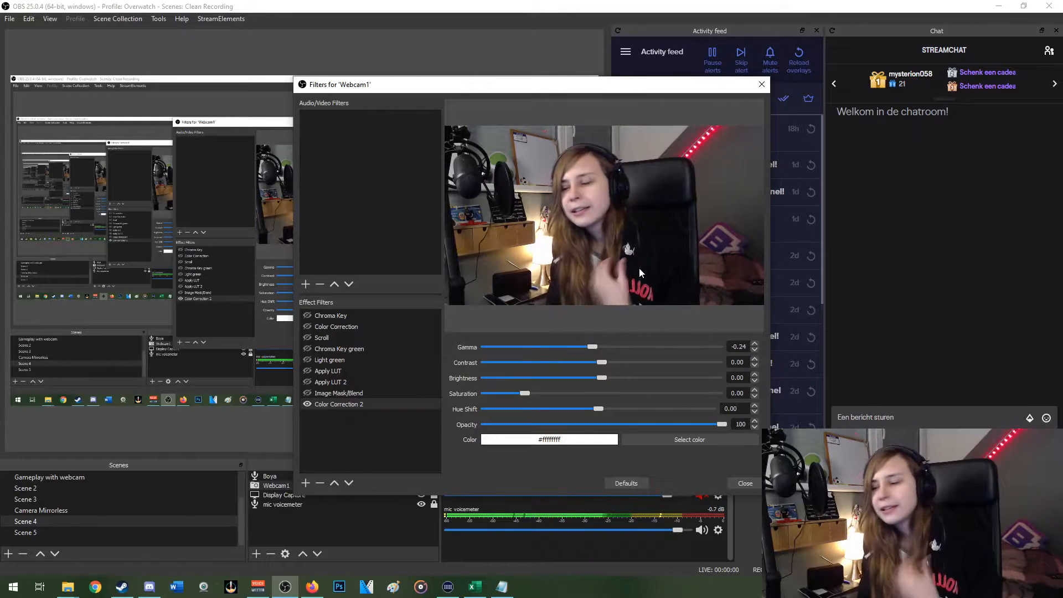
drag(593, 346, 590, 347)
drag(524, 393, 532, 396)
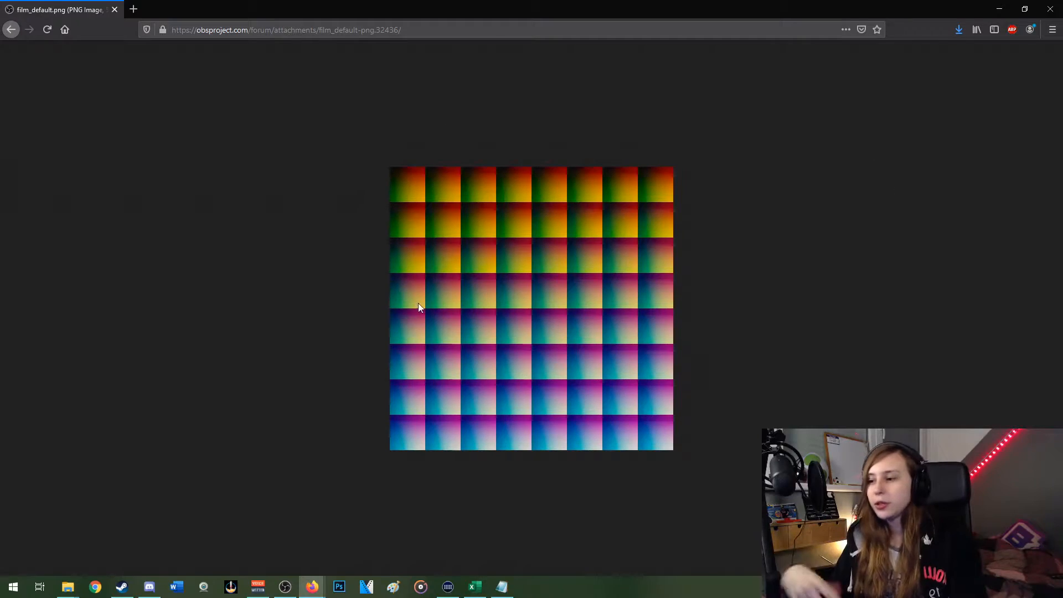
Switch to Firefox and start saving the film_default.png LUT image to the OBS LUTS folder
right_click(418, 308)
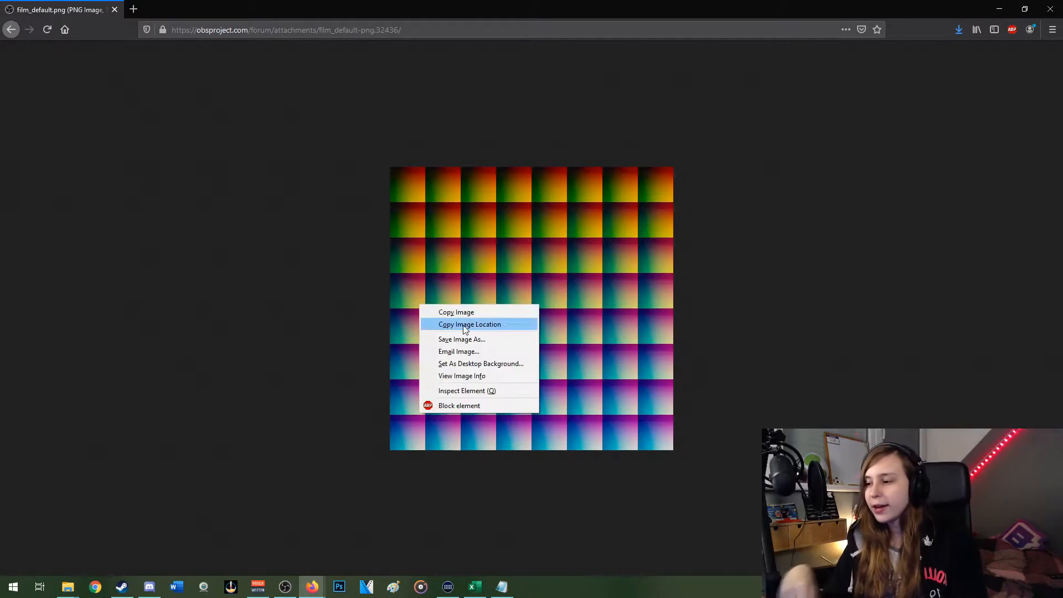
click(482, 342)
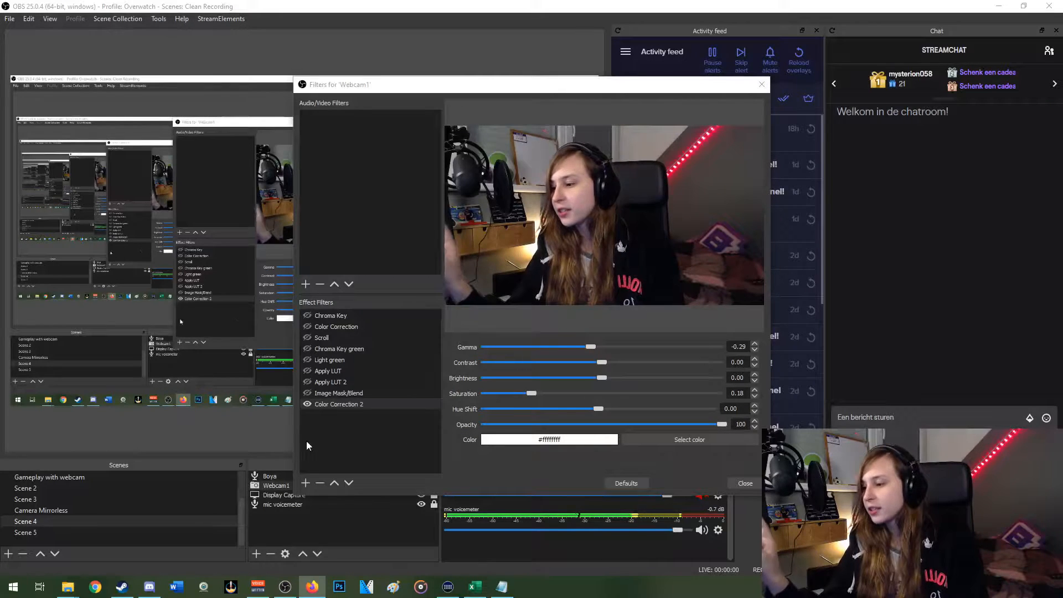
Back in OBS, add an Apply LUT filter to Webcam1 and load film_default.png from the G: drive's OBS LUTS folder
click(305, 484)
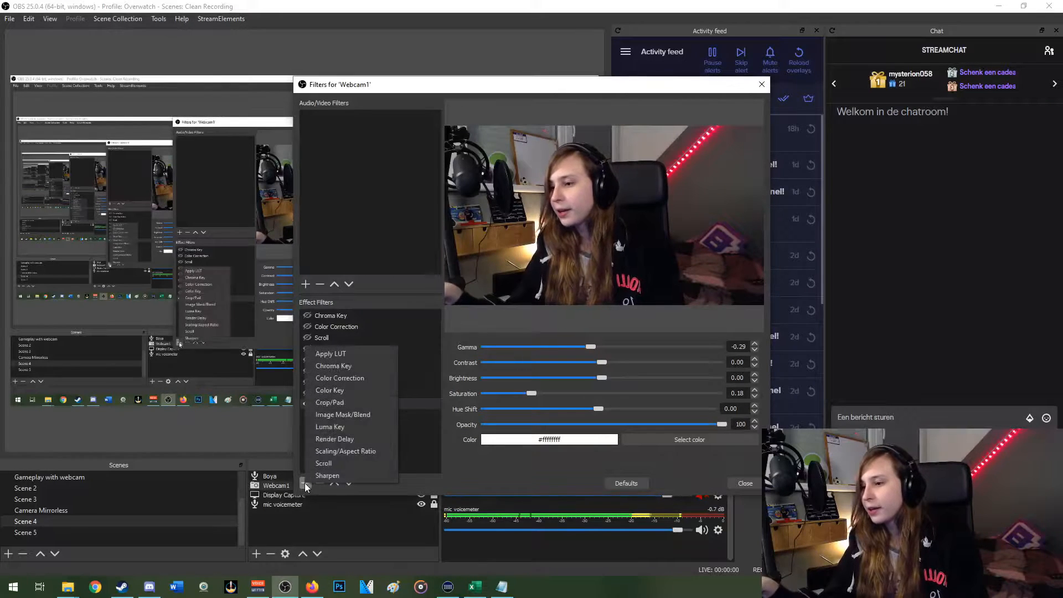
click(349, 353)
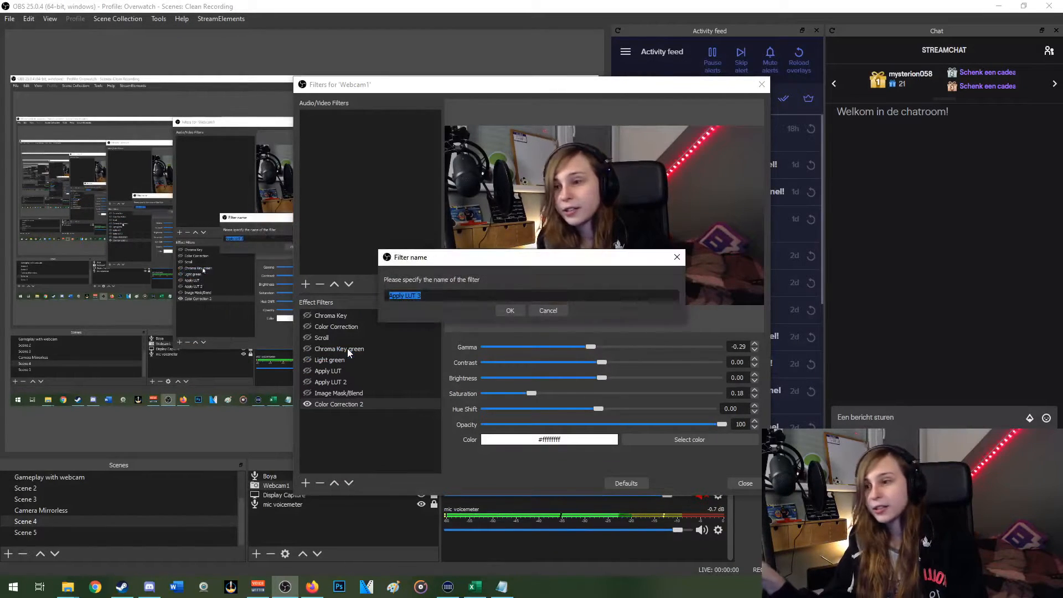
click(508, 310)
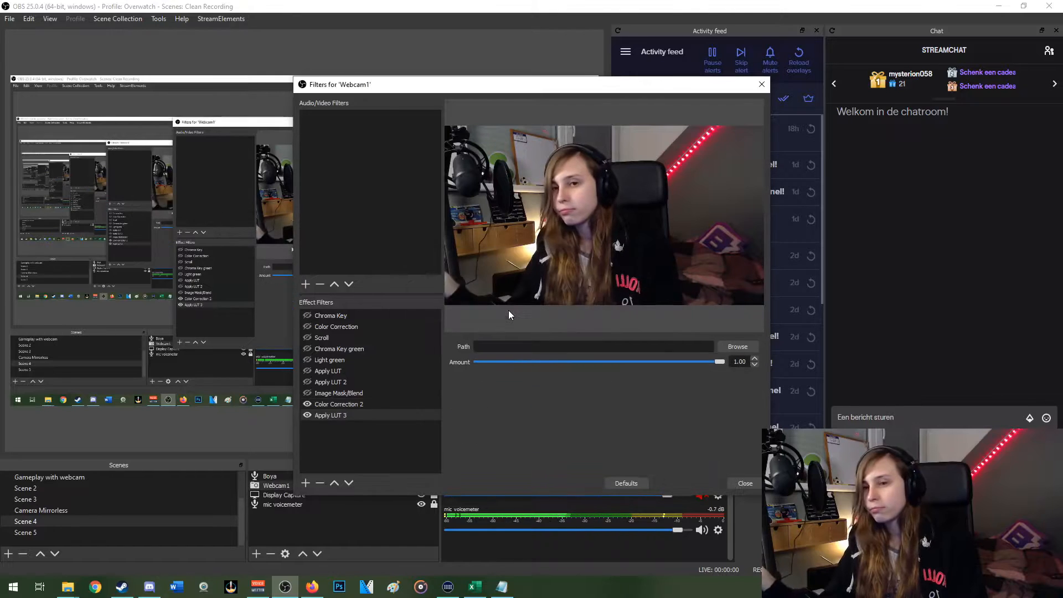
click(728, 348)
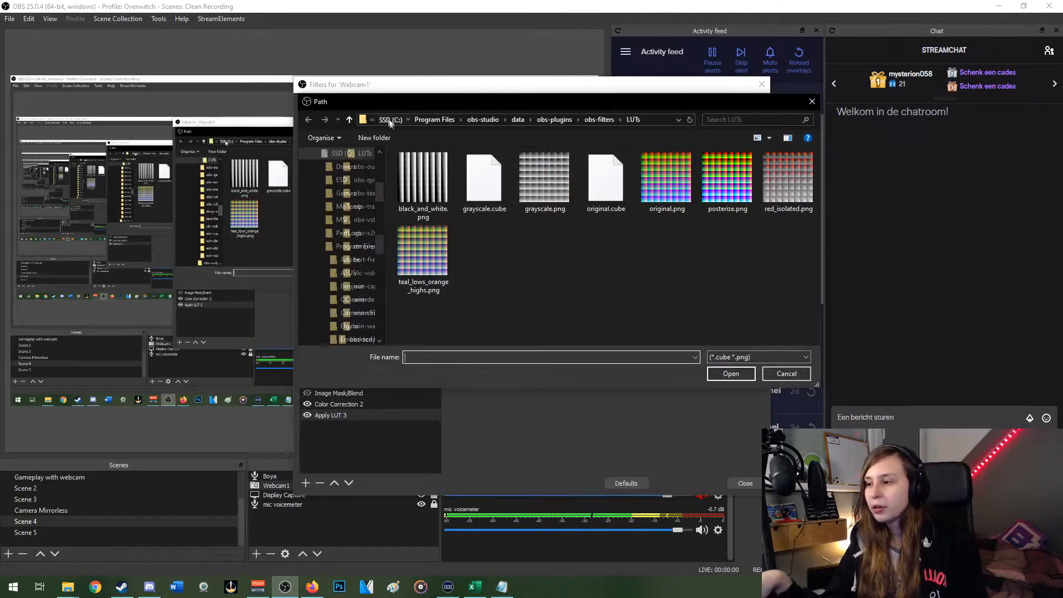
click(388, 118)
click(397, 119)
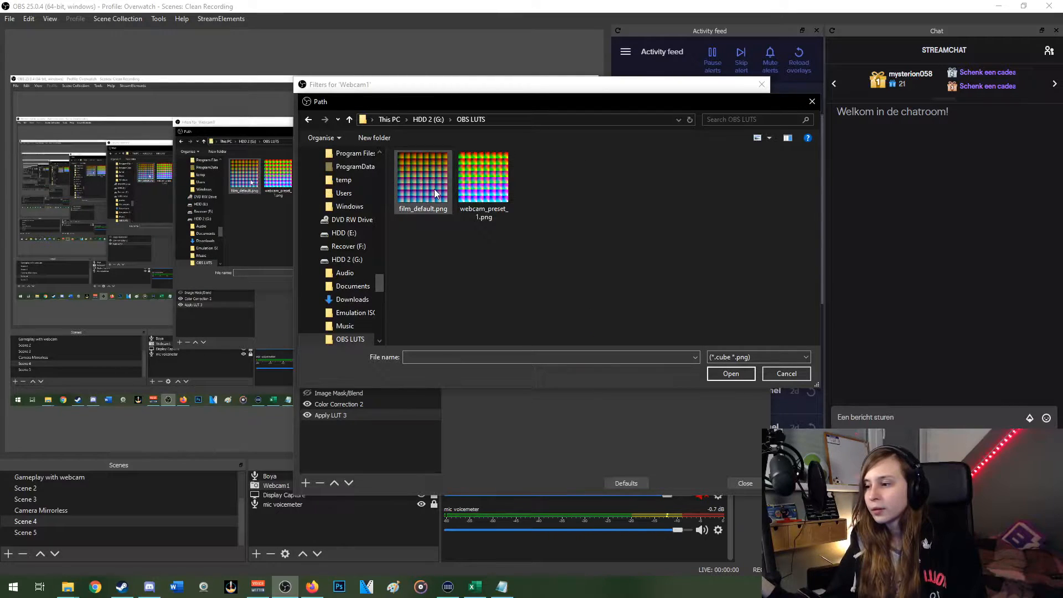
double_click(434, 188)
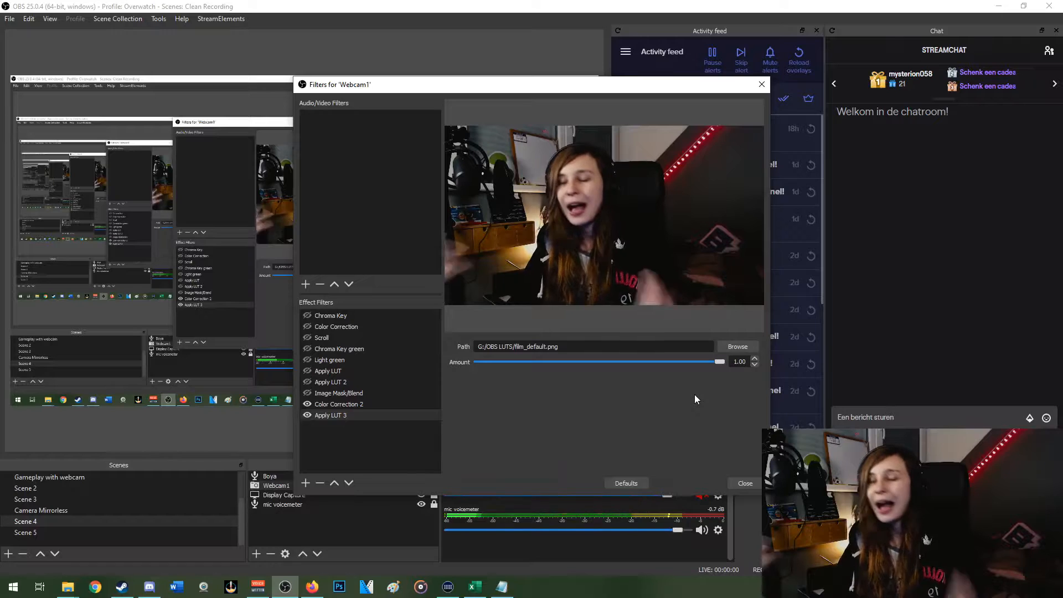
Set the LUT amount to 0.50 and toggle the filter off and on to compare the image
drag(719, 362, 449, 361)
drag(607, 363, 613, 363)
scroll(608, 363, down, 2)
click(308, 415)
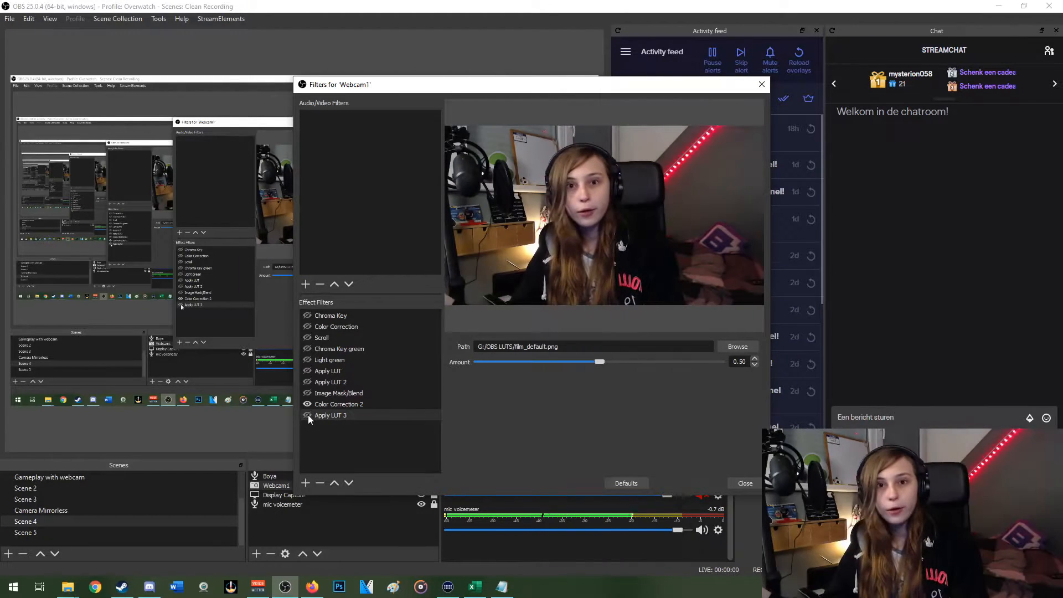
click(308, 415)
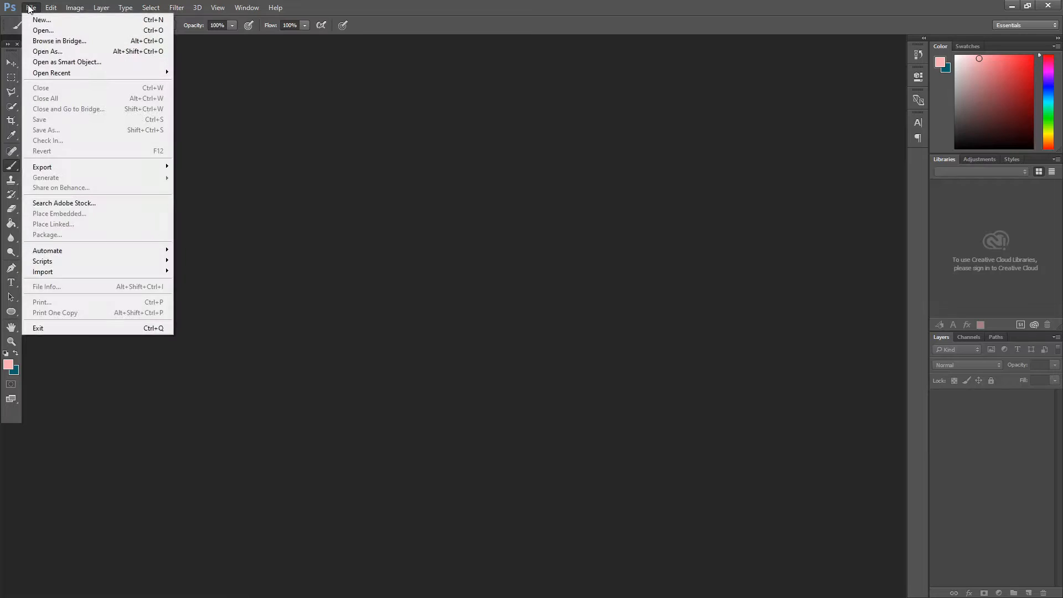
In Photoshop, create a new 1920 x 1080 pixel document with a transparent background
click(42, 19)
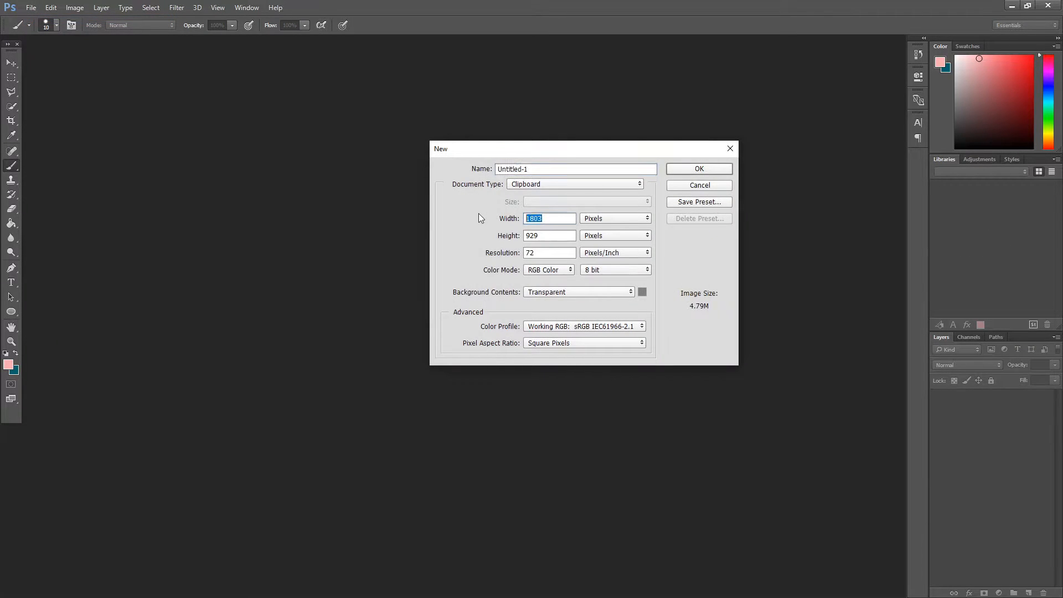
text(1920)
key(Tab)
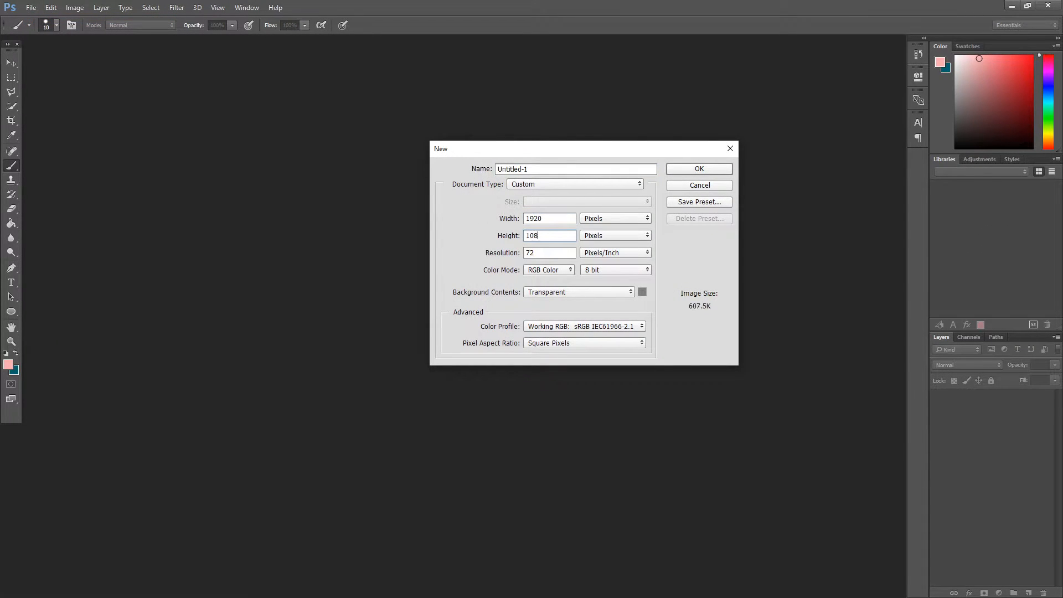
click(724, 172)
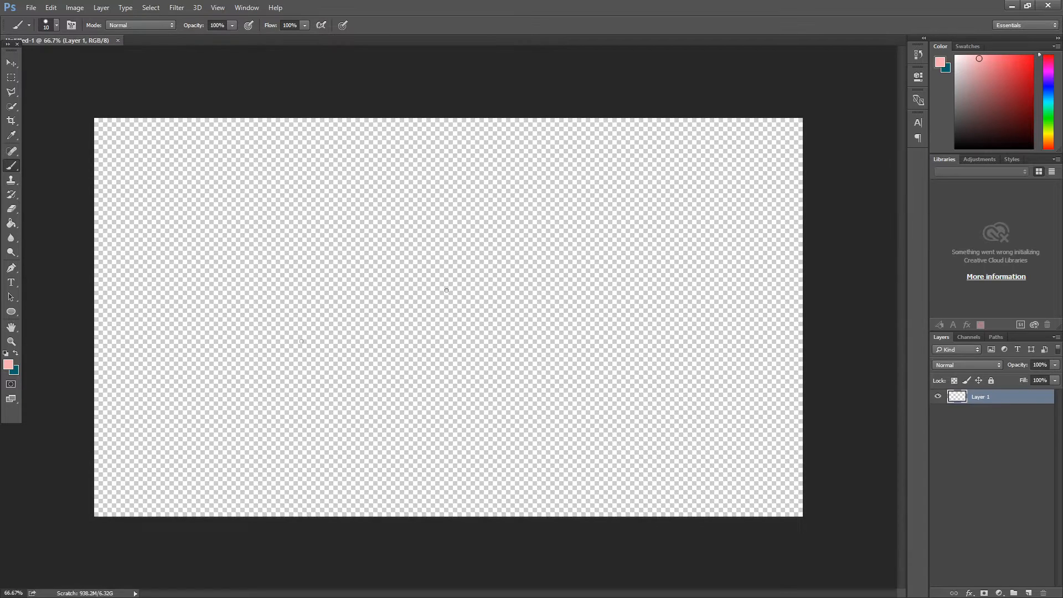
Set the foreground color to black (000000) and fill the whole canvas with it
click(9, 366)
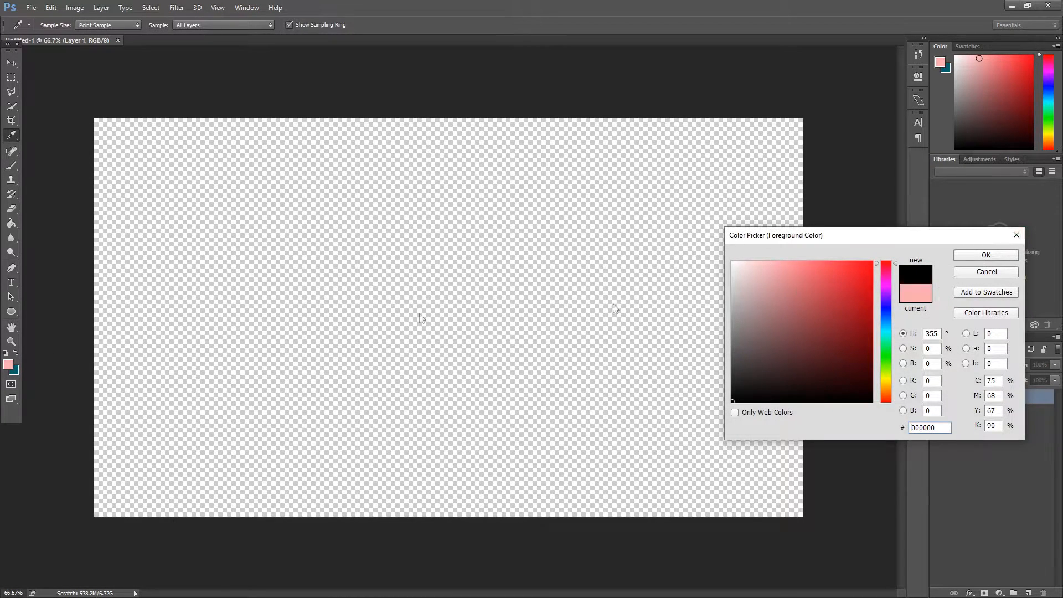
key(Return)
click(388, 224)
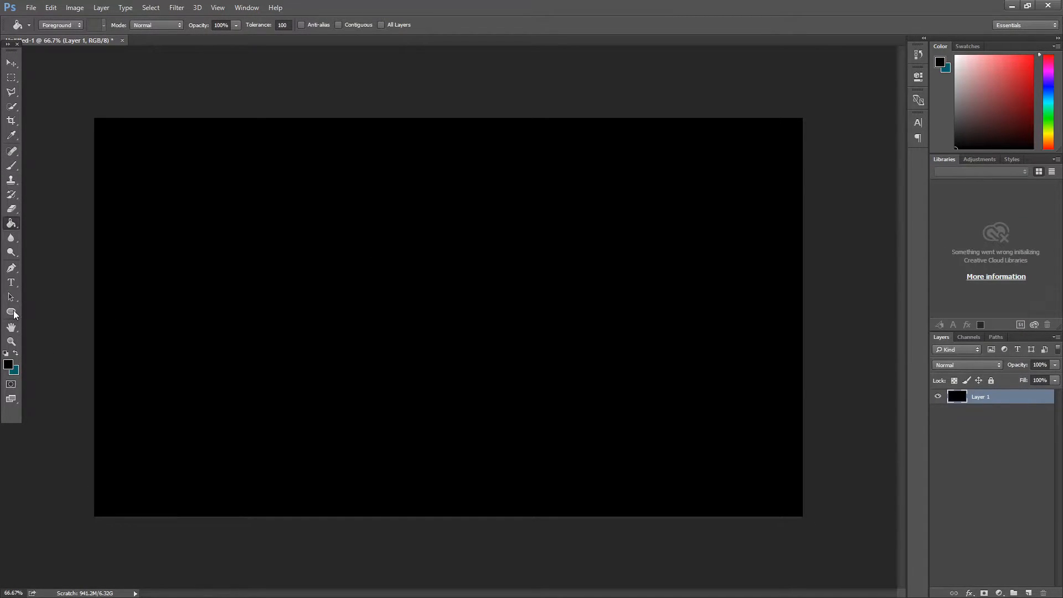
Set the foreground color to white, draw a circle about 1076 px across over the black canvas, and adjust its alignment
click(7, 367)
click(985, 255)
key(u)
drag(202, 131, 873, 532)
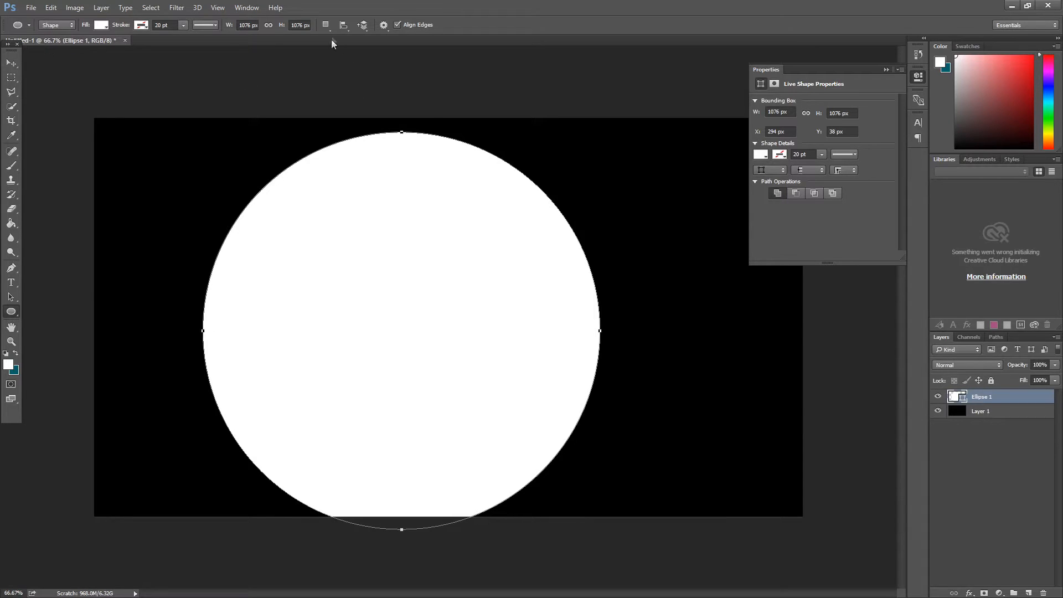
click(344, 25)
click(396, 150)
click(344, 25)
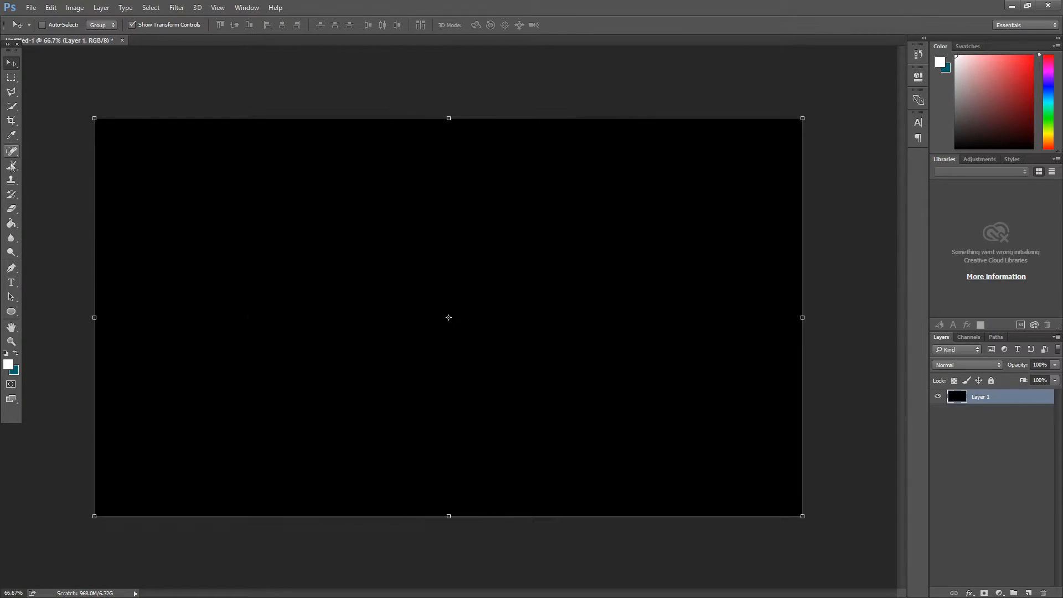
Paint a freehand white shape on the black layer with the Brush tool
click(11, 165)
click(57, 26)
click(448, 164)
mouse_move(424, 234)
mouse_down()
mouse_move(301, 209)
mouse_move(543, 209)
mouse_move(447, 376)
mouse_move(476, 266)
mouse_move(432, 304)
mouse_move(372, 277)
mouse_move(367, 240)
mouse_up()
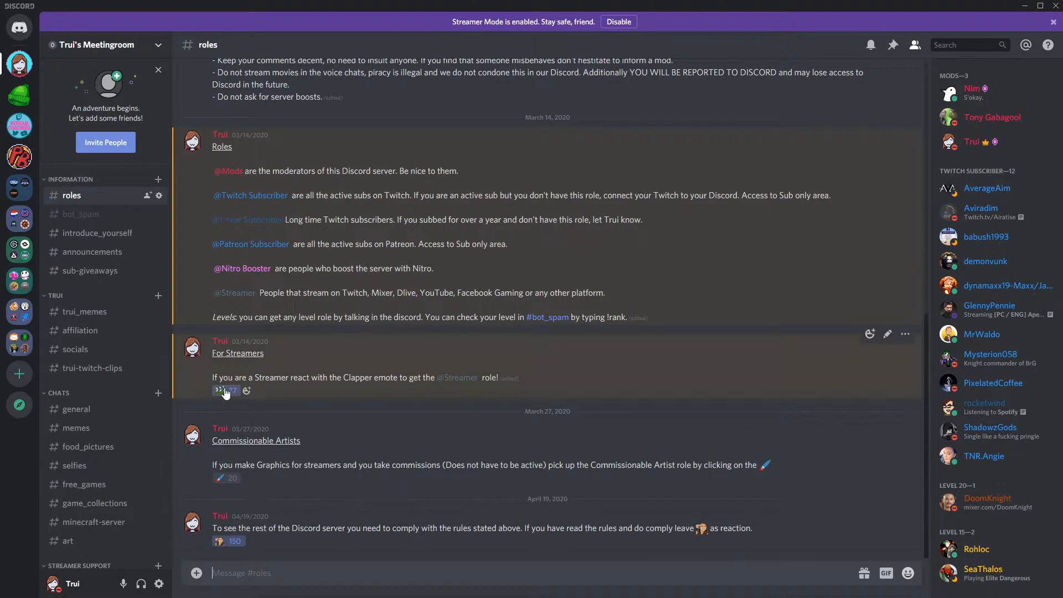
Switch to Discord and open a channel further down the server's channel list
scroll(107, 400, down, 4)
click(102, 472)
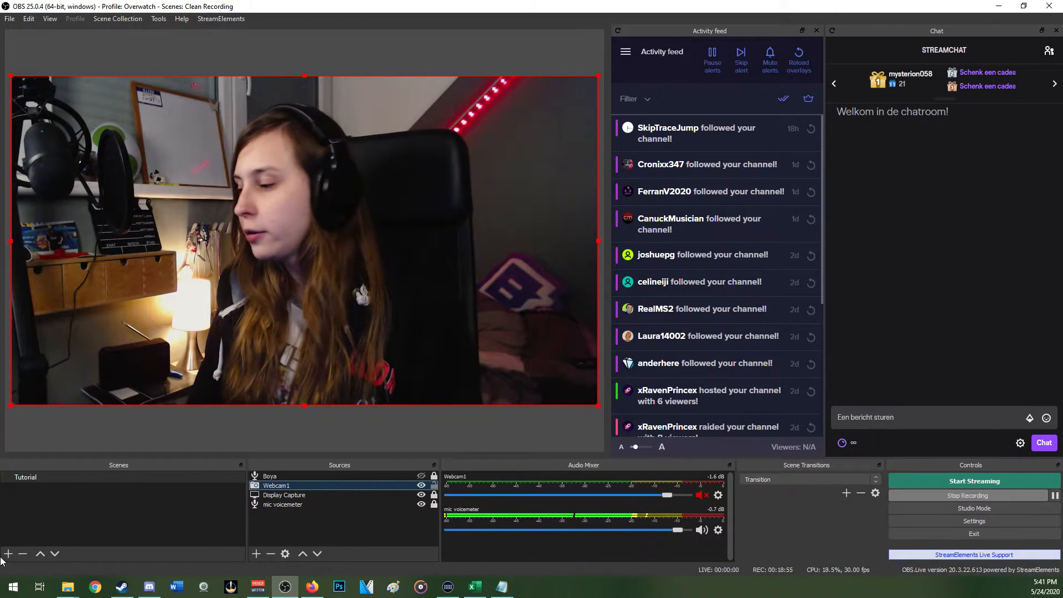
In OBS, create three additional scenes with their default names
click(8, 553)
click(509, 311)
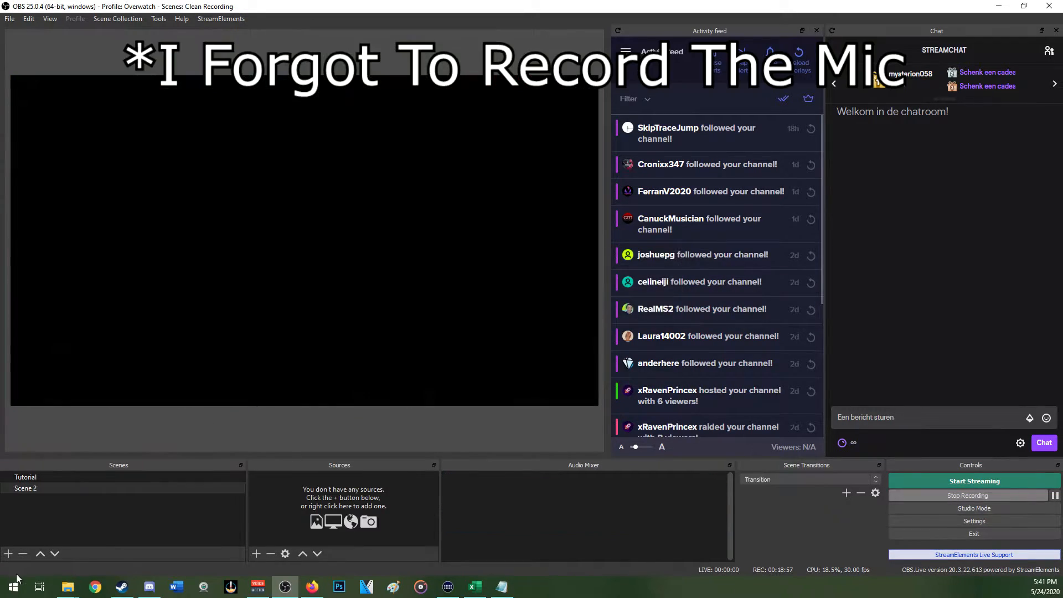
click(8, 553)
click(510, 311)
click(9, 552)
click(507, 311)
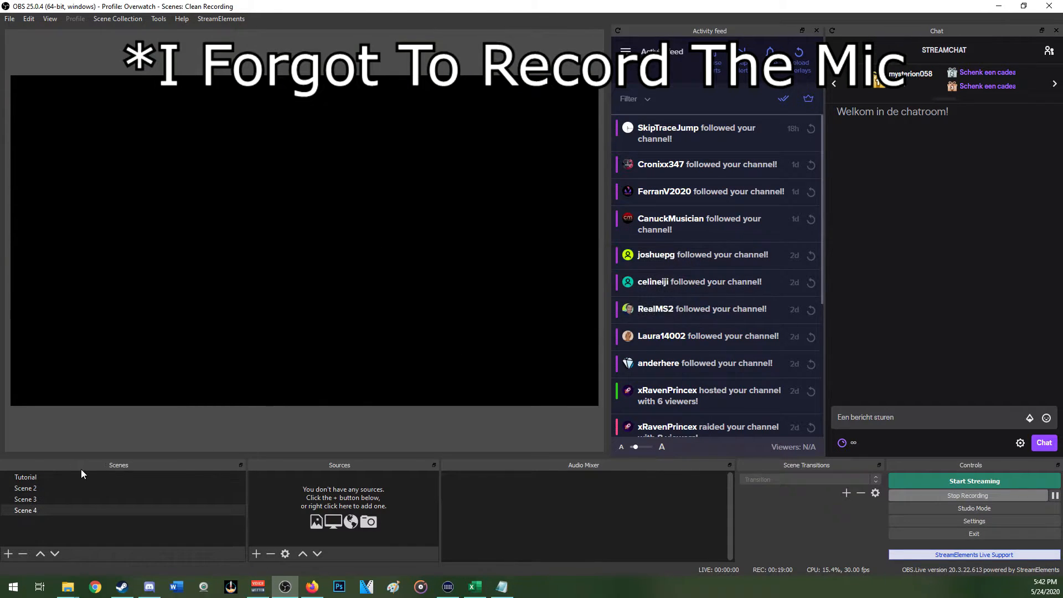
Add the existing Webcam1 video capture device as a source in Scene 2
click(256, 553)
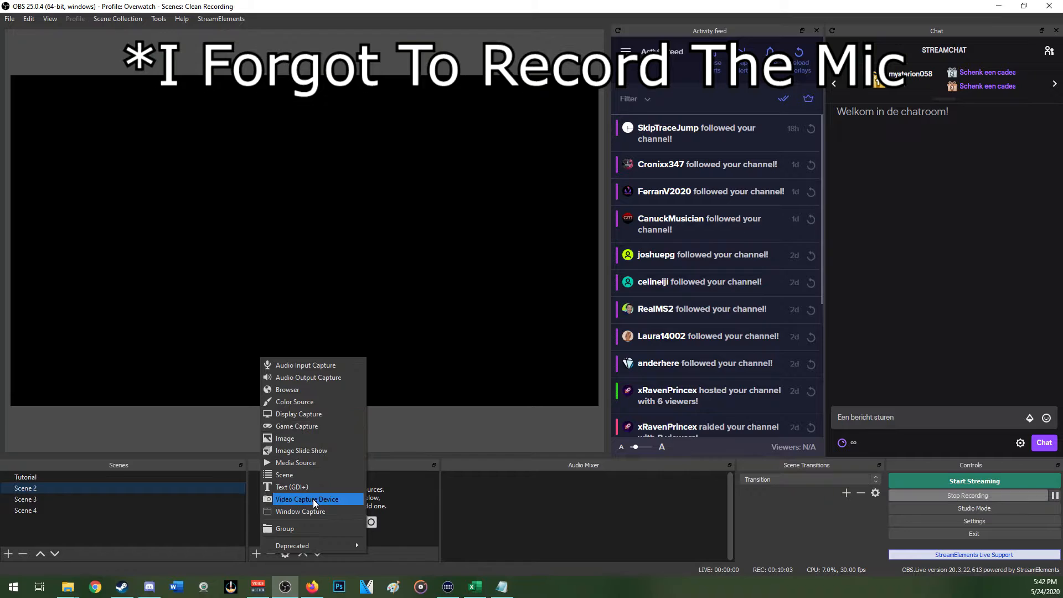
click(313, 499)
click(470, 258)
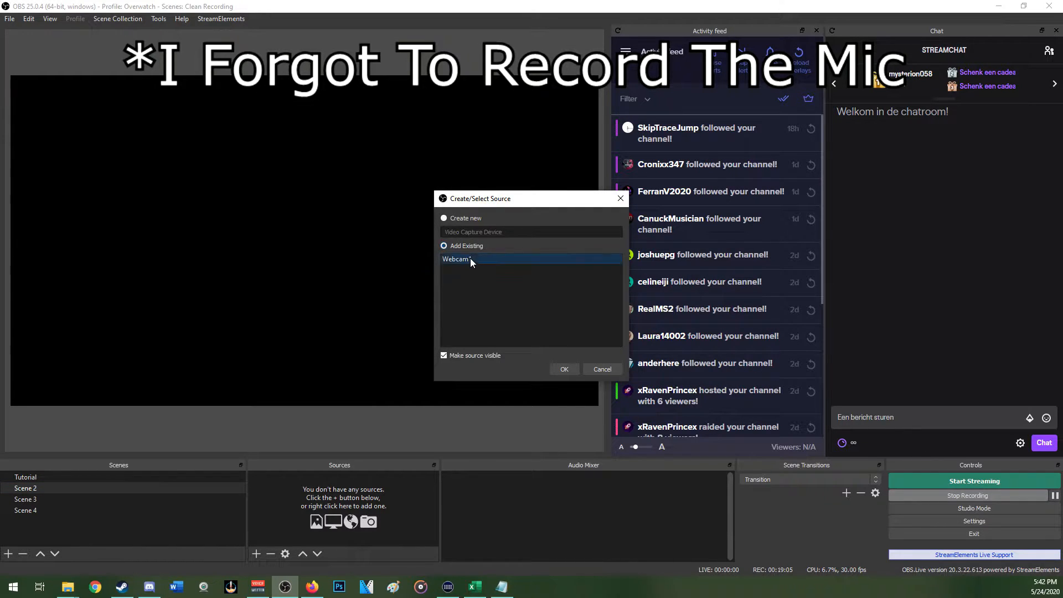
click(568, 368)
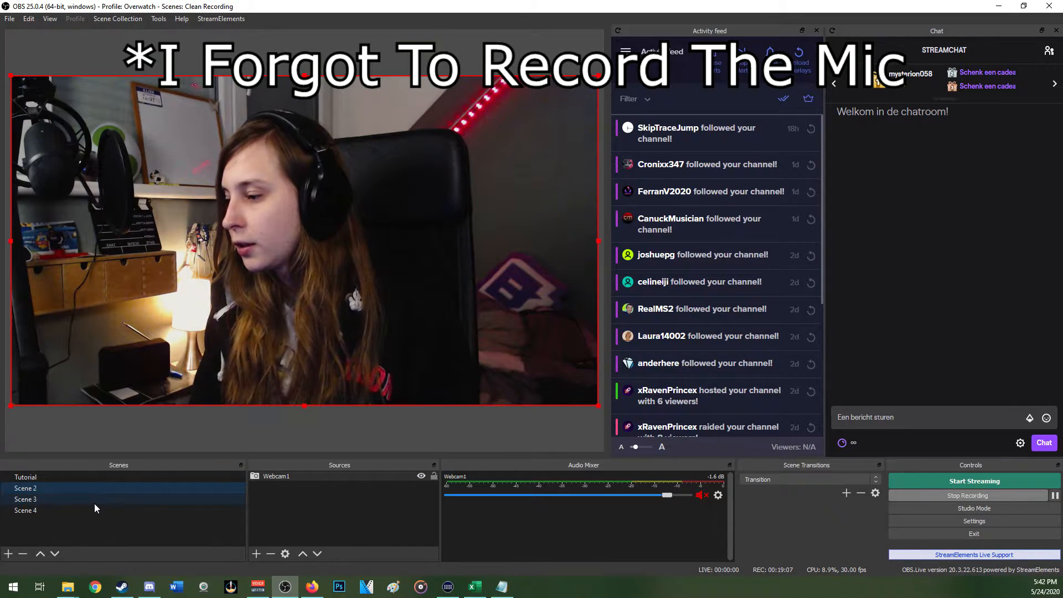
Add Scene 2 as a scene source inside Scene 3
click(94, 501)
click(265, 553)
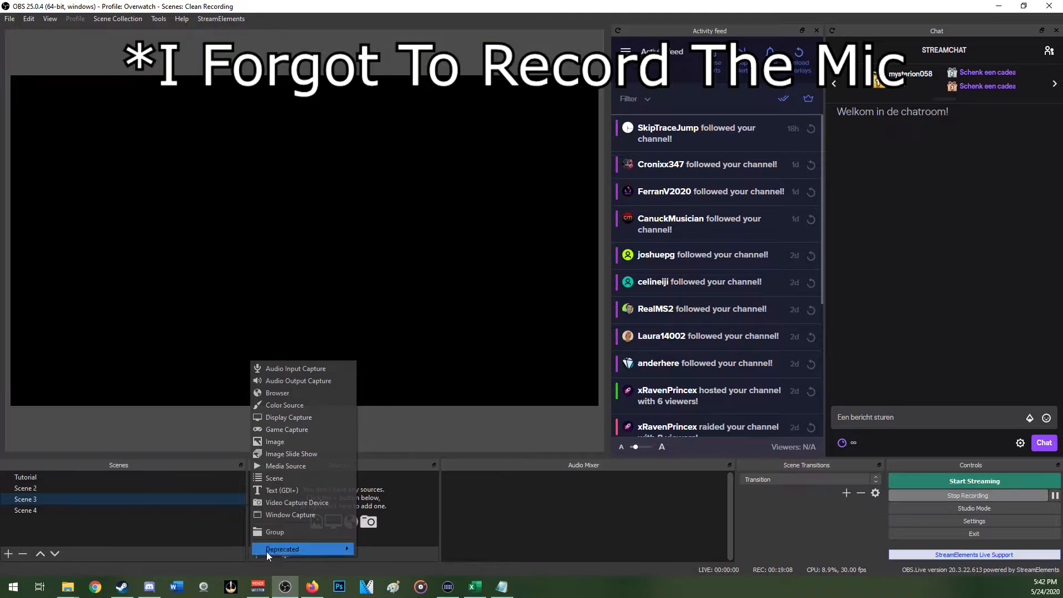
click(317, 477)
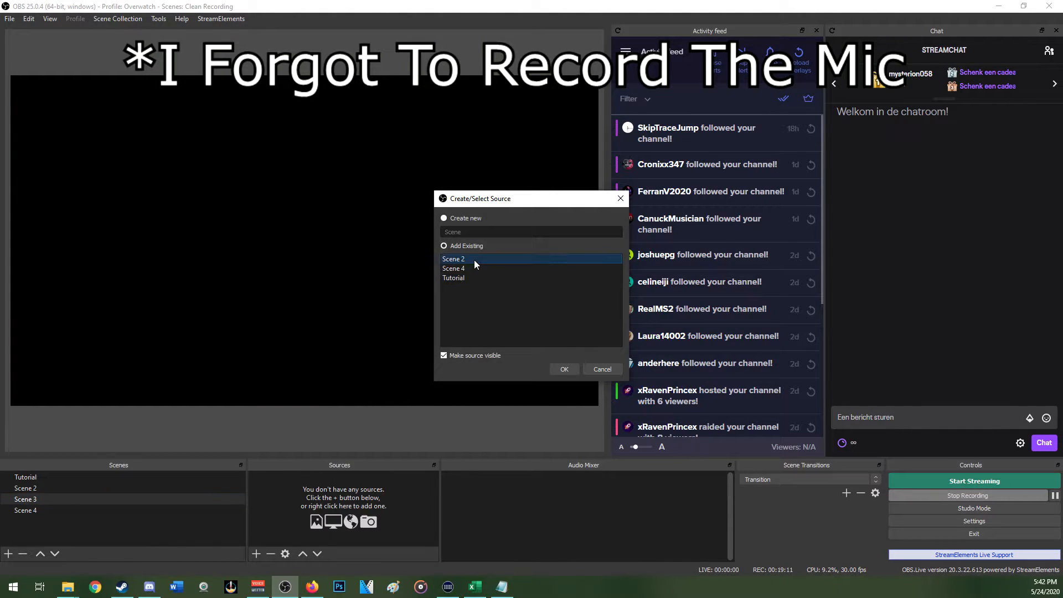
click(570, 370)
Add Scene 3 as a scene source inside Scene 4
click(70, 511)
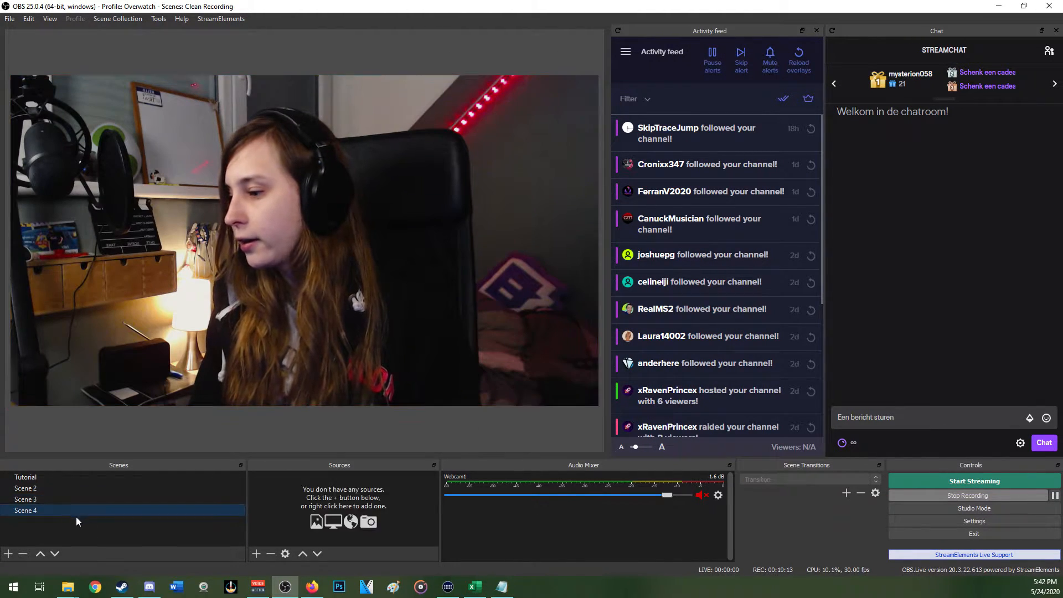
click(255, 552)
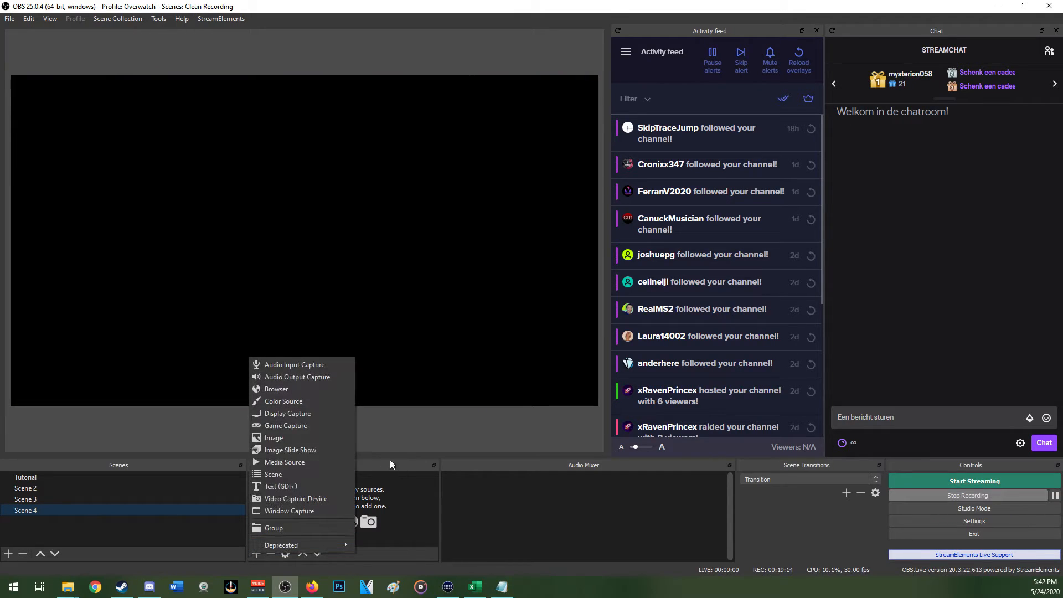
click(310, 474)
click(564, 369)
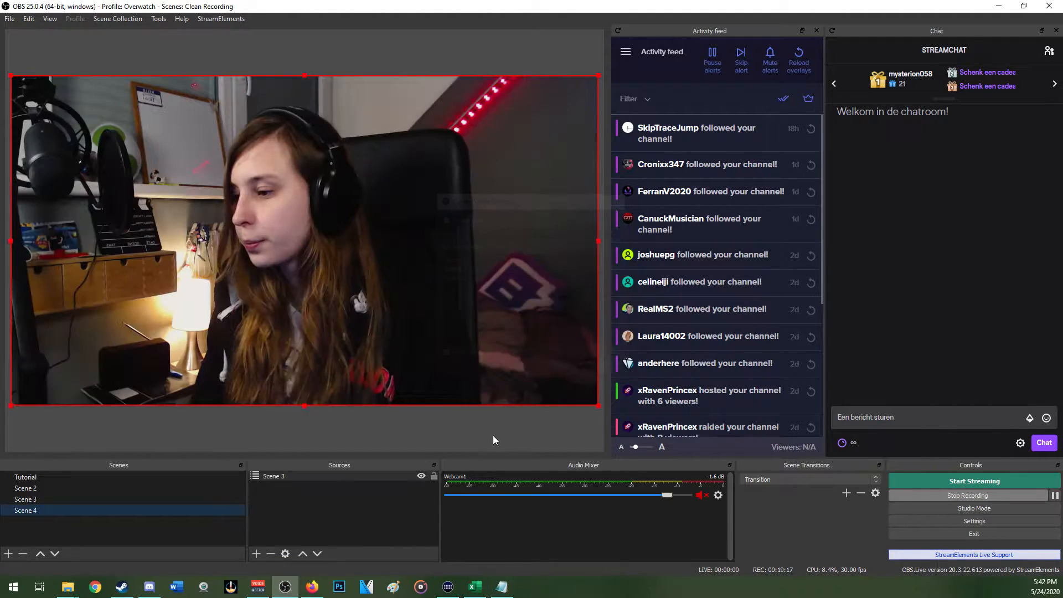
Add an Image Mask/Blend filter to the Scene 3 source in Scene 4, using Mask.png from the New Cam folder as the alpha mask
right_click(311, 478)
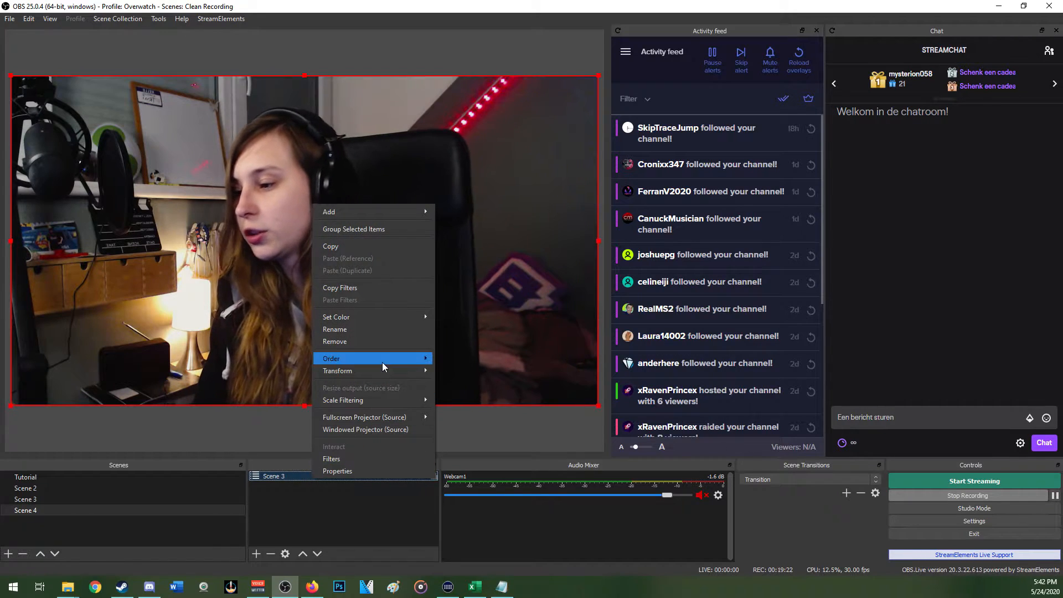
mouse_move(382, 363)
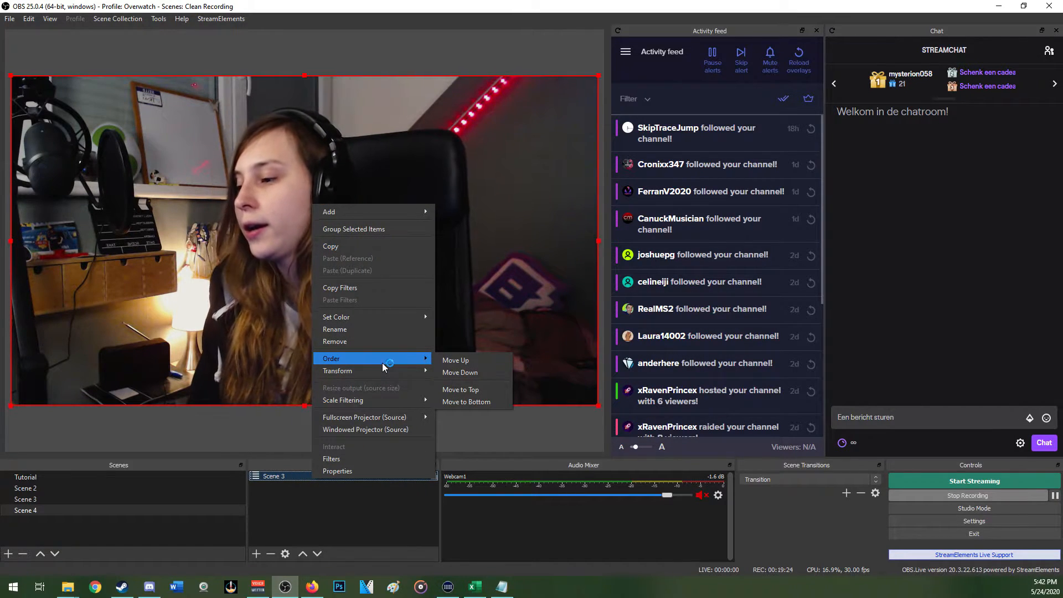
click(374, 458)
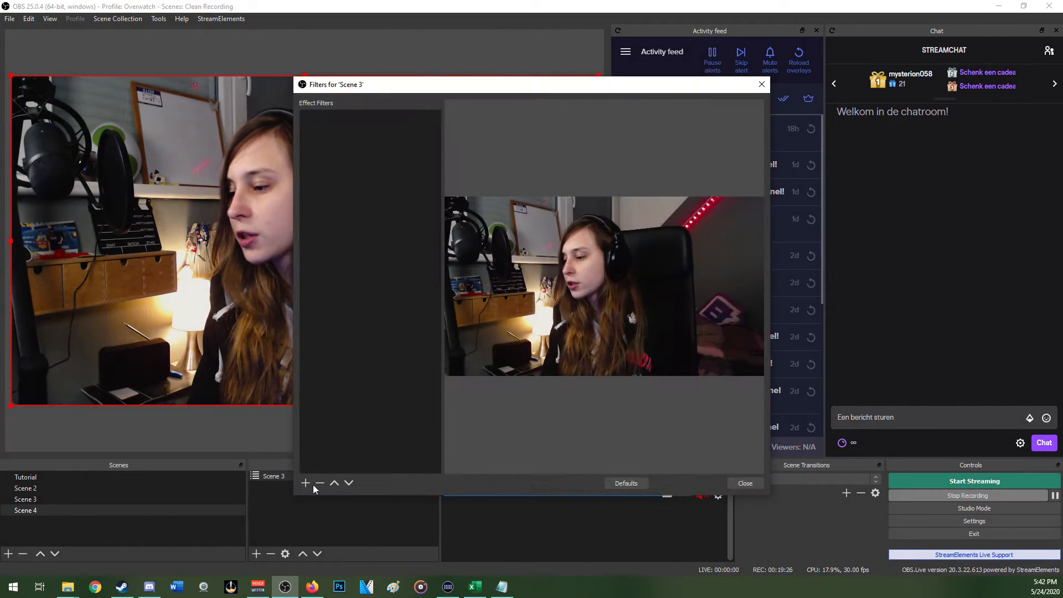
click(310, 483)
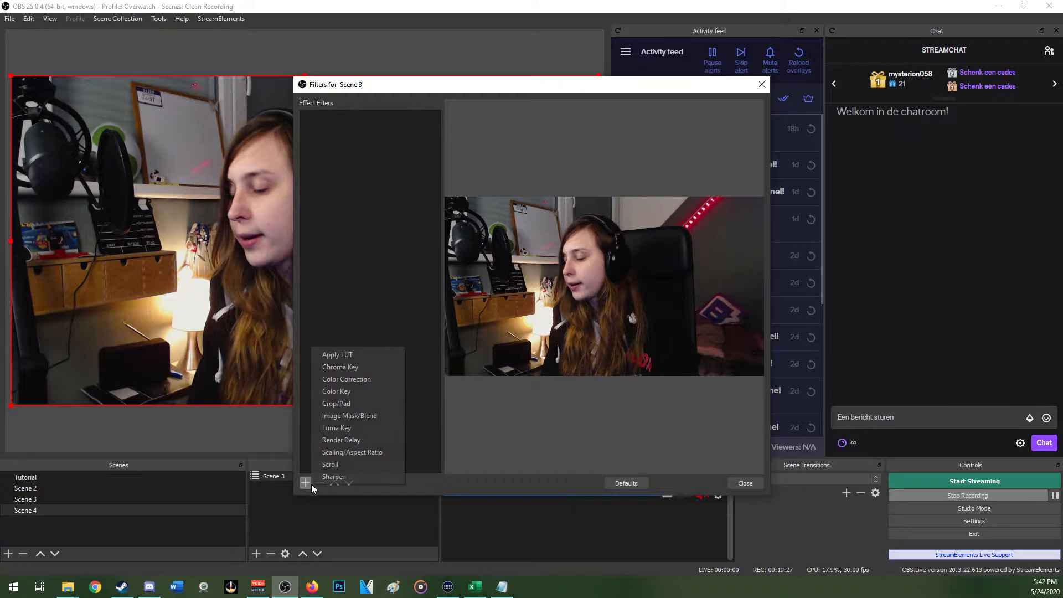
click(380, 415)
click(510, 311)
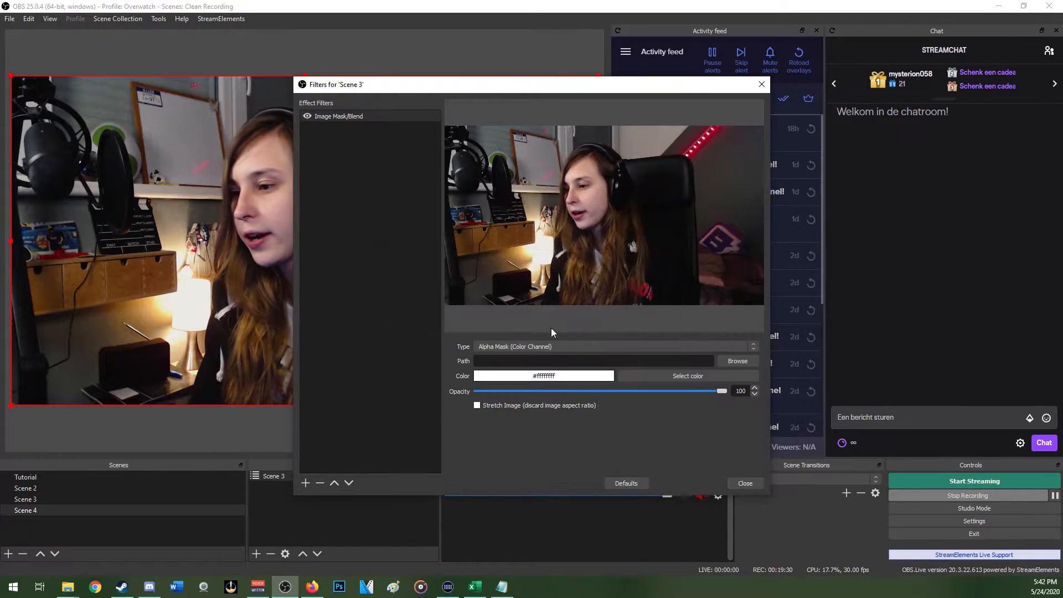
click(736, 361)
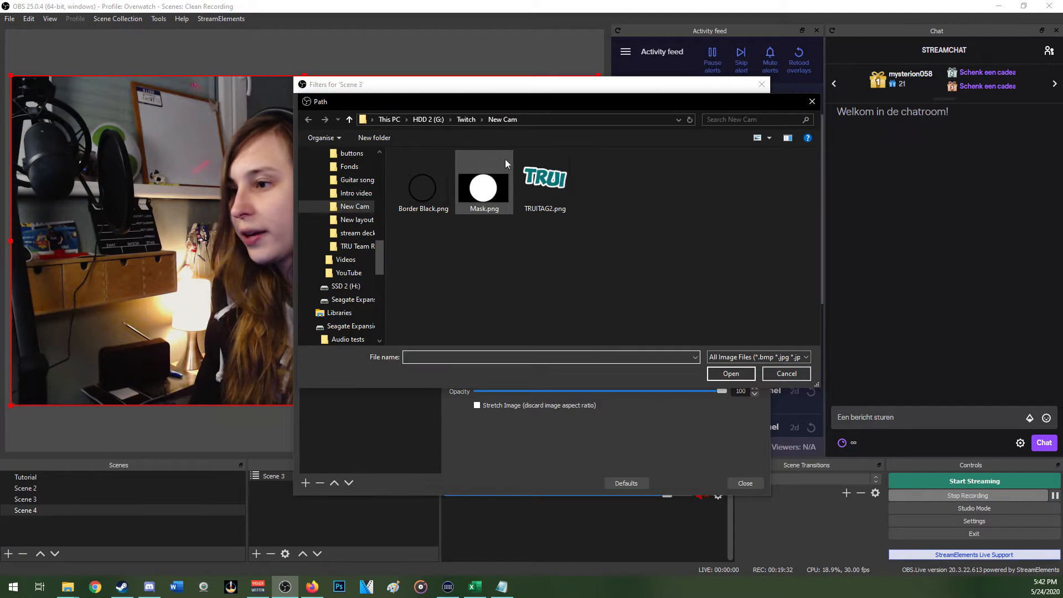
double_click(484, 187)
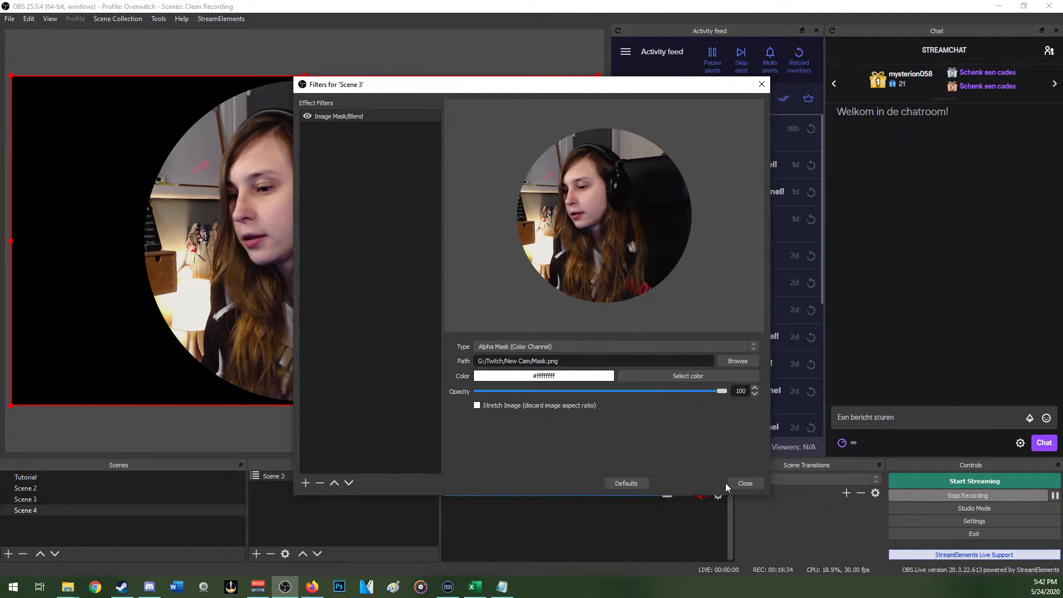
click(744, 483)
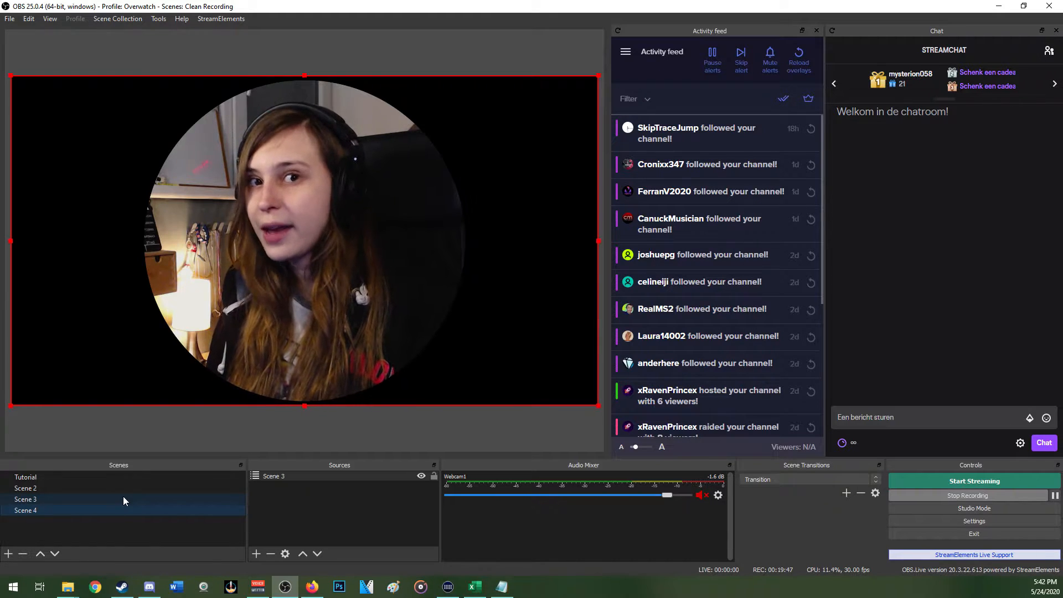
Add the existing Scene 4 as a source in the Tutorial scene, and hide the Webcam1 and Display Capture sources there
click(116, 501)
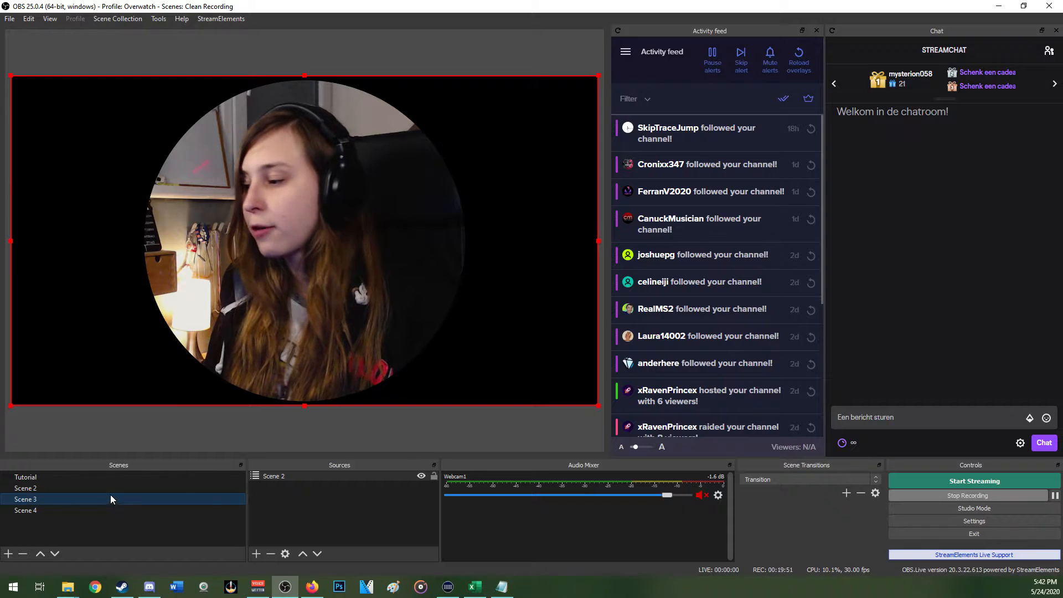
click(107, 487)
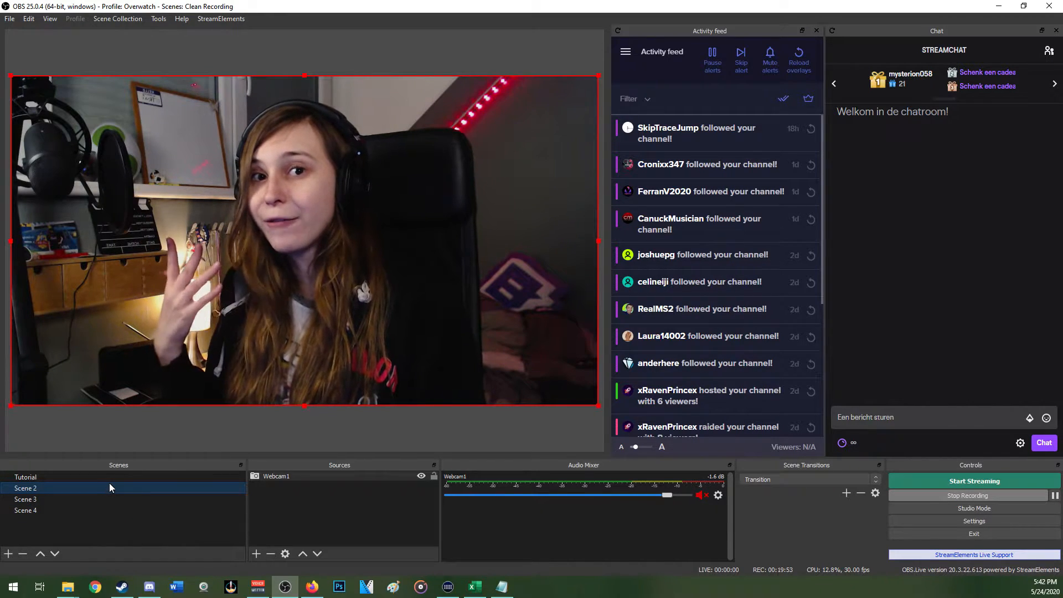
click(102, 477)
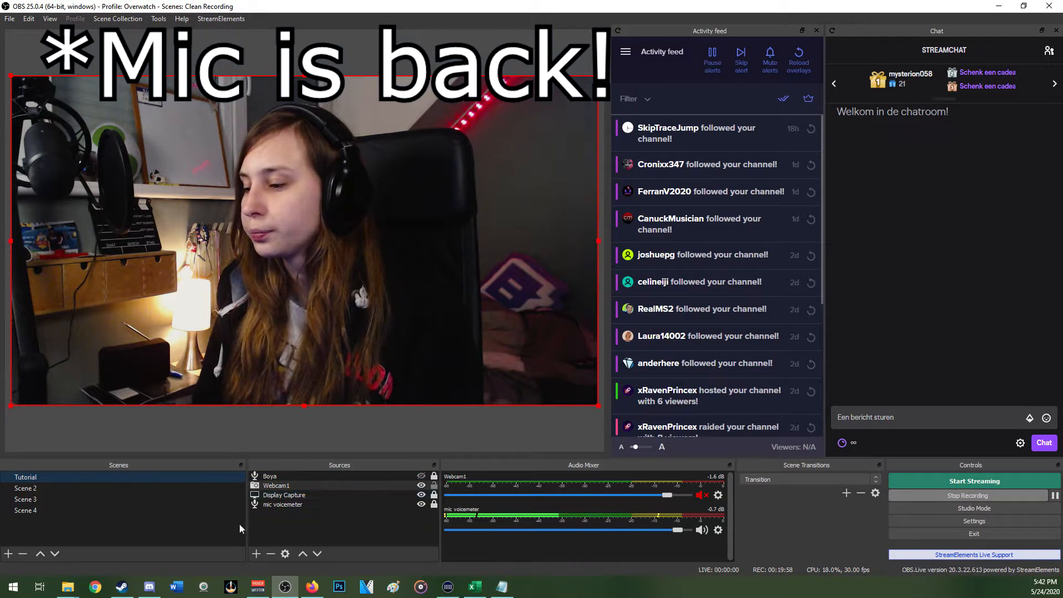
click(255, 553)
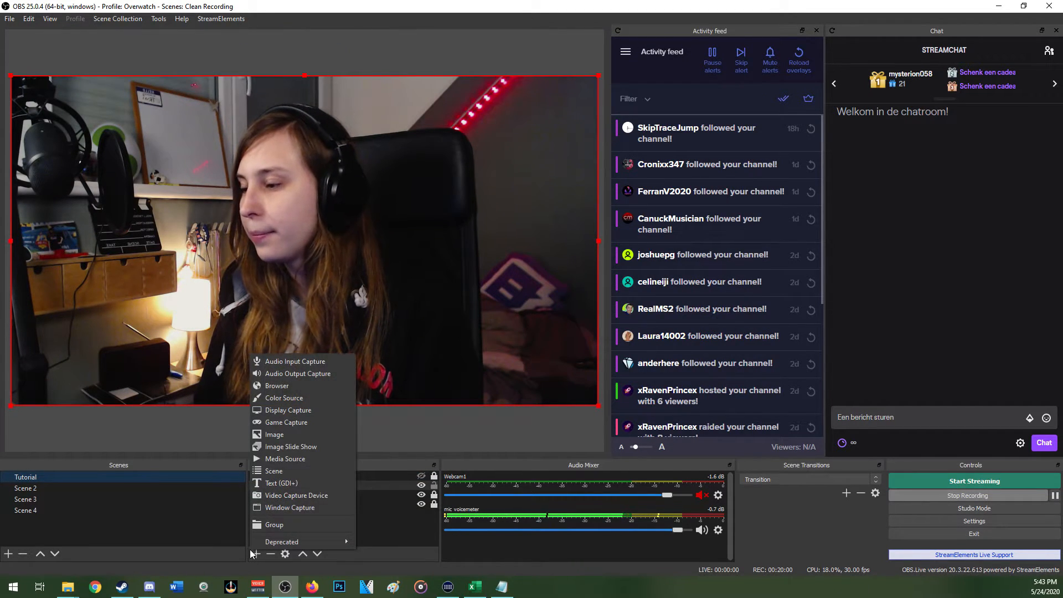
click(389, 527)
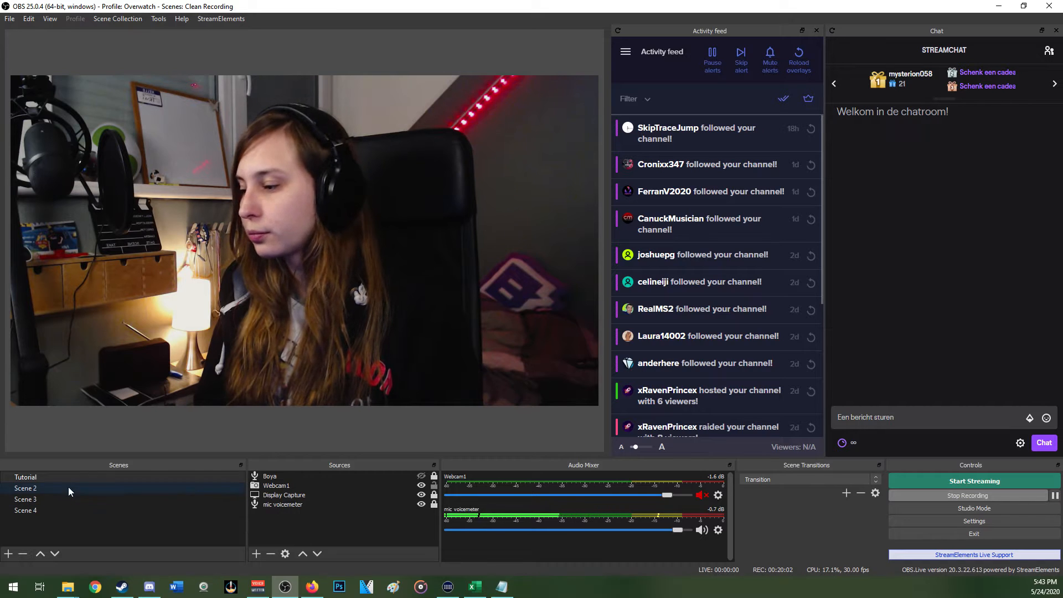
click(256, 553)
click(293, 470)
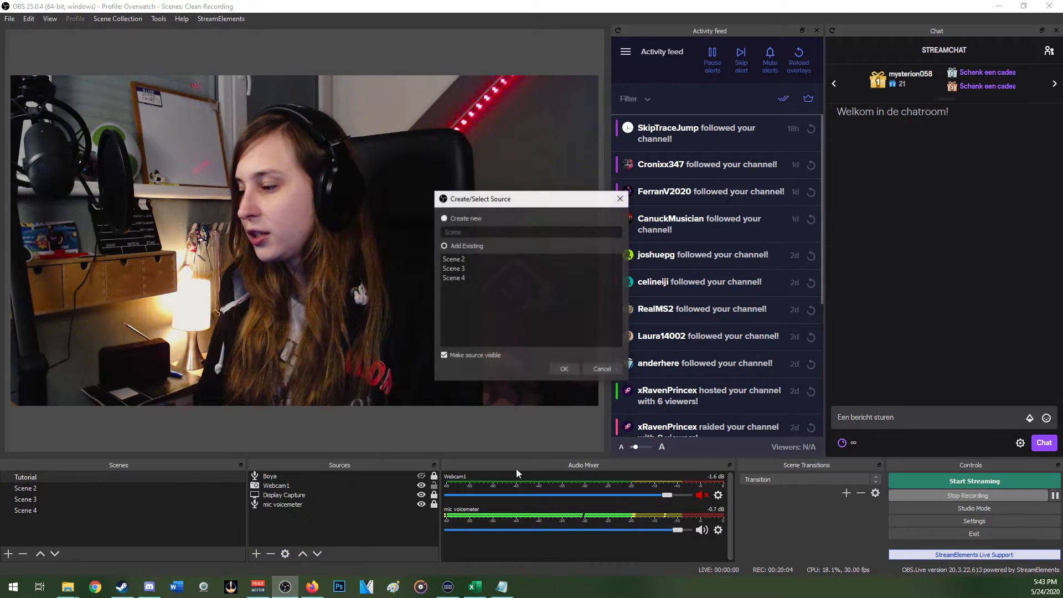
click(454, 278)
click(564, 368)
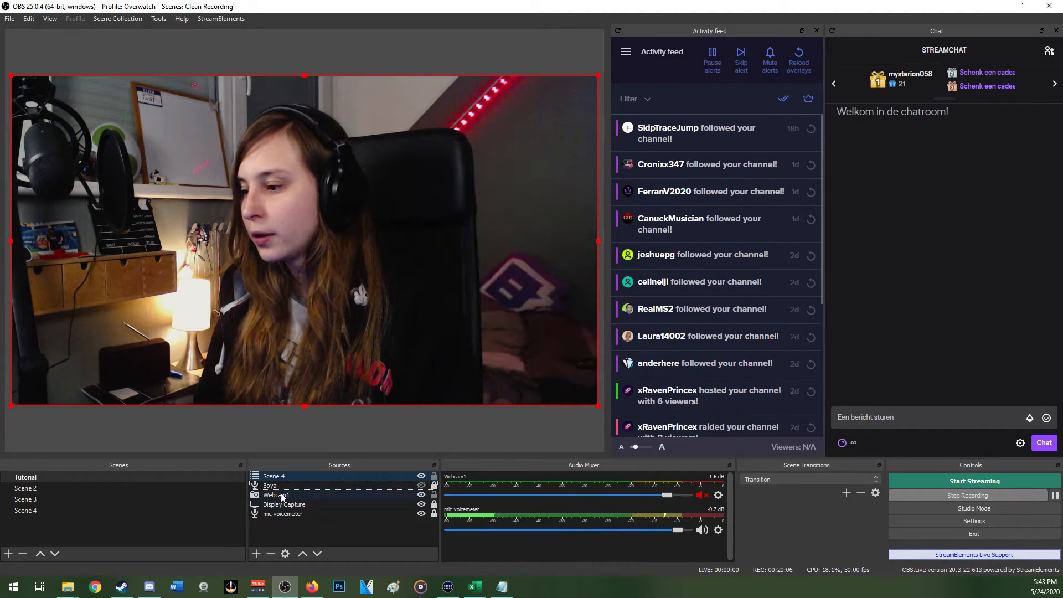
click(422, 495)
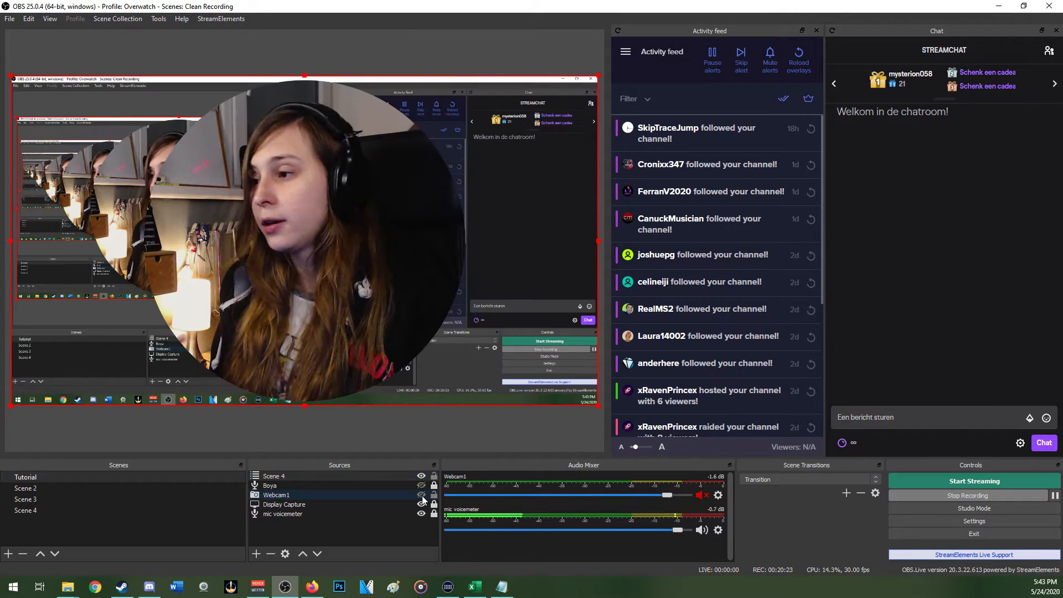
click(421, 496)
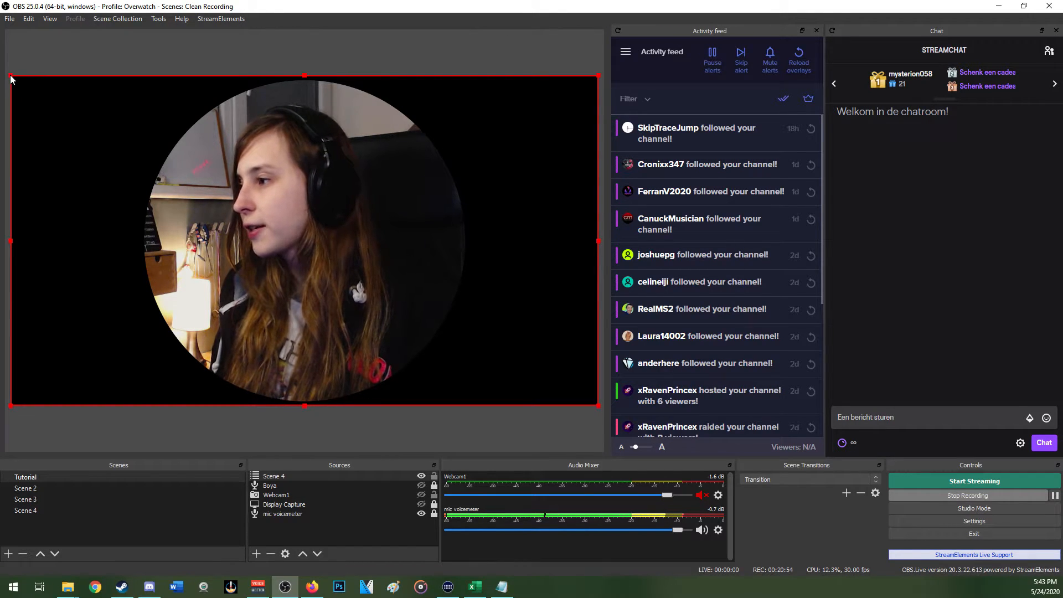
Try shrinking, moving and stretching the Scene 4 source in the preview, and reset its transform
drag(11, 79, 332, 249)
drag(410, 299, 458, 237)
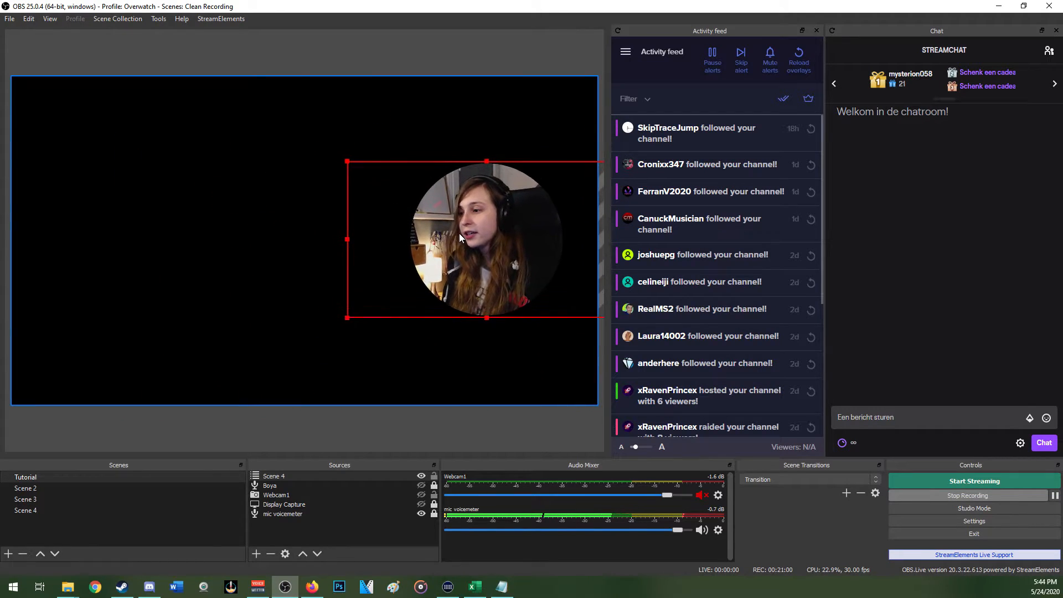
drag(347, 161, 108, 254)
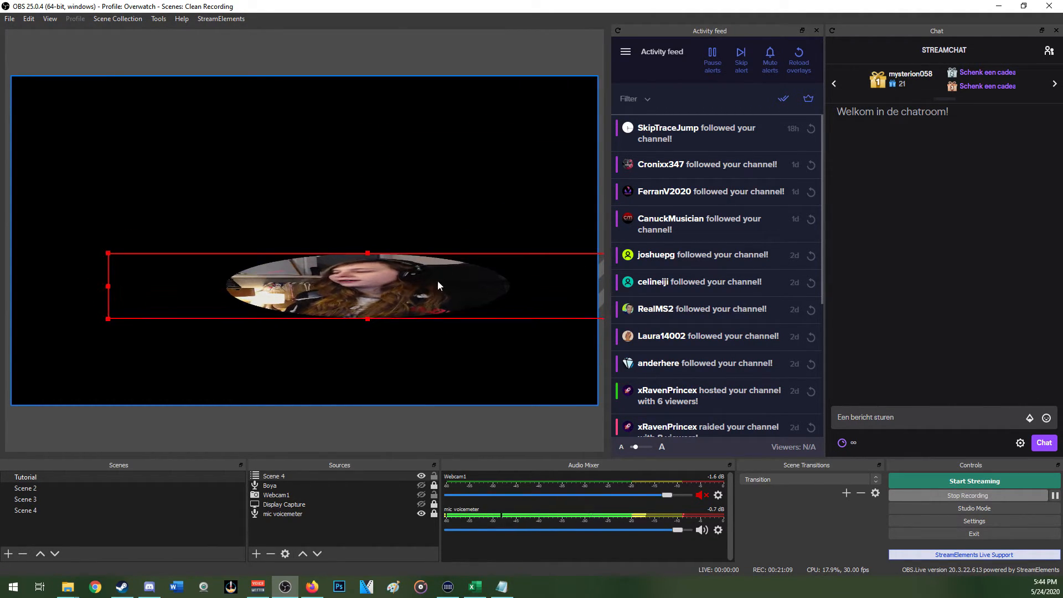
drag(434, 288, 456, 188)
right_click(375, 184)
mouse_move(431, 420)
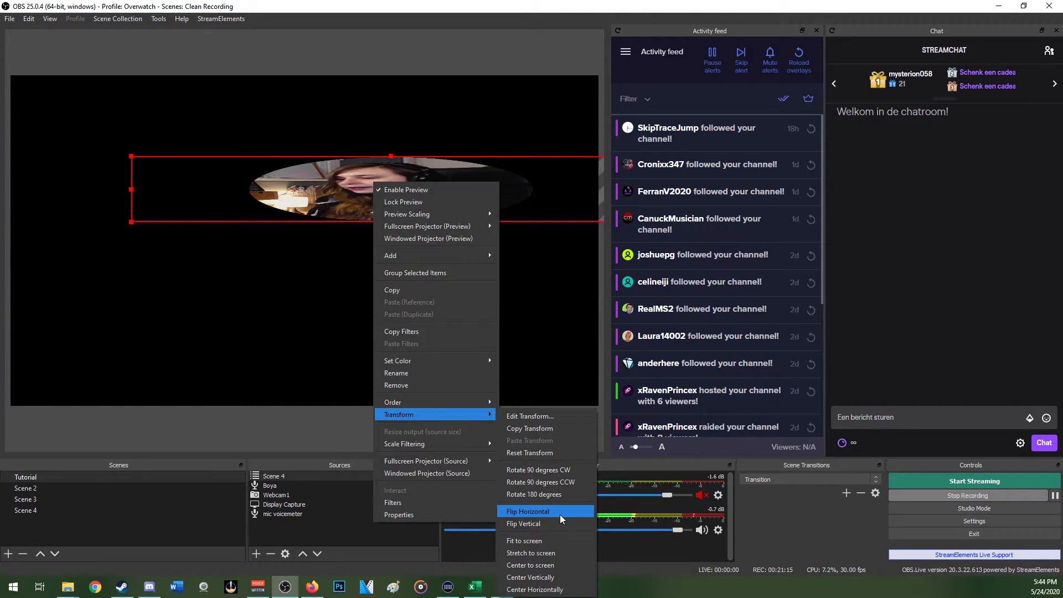
click(554, 453)
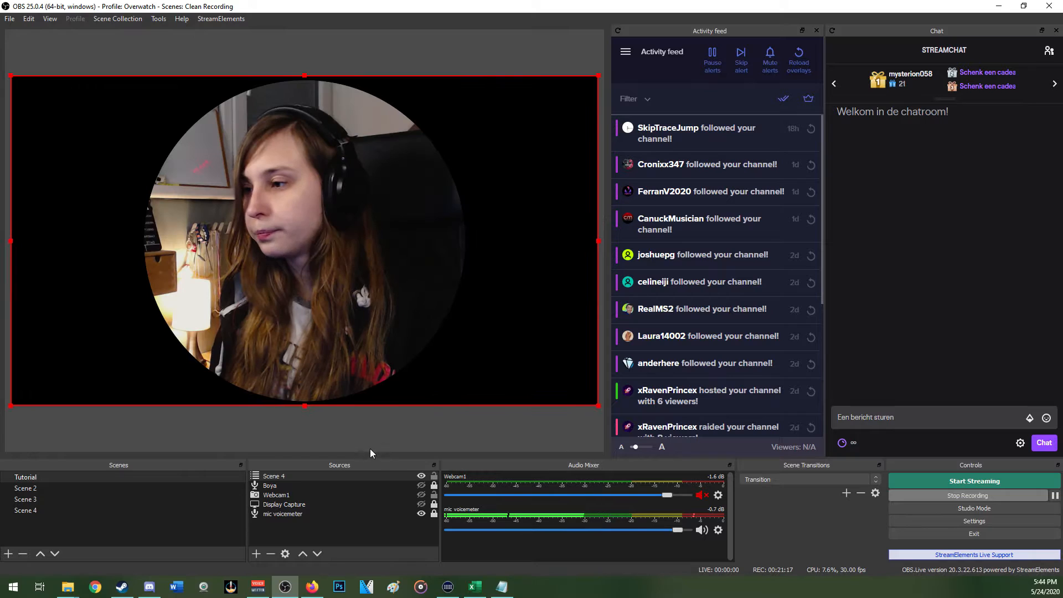
Crop the left and right sides of the masked Scene 4 source in the preview and place it slightly right of the canvas centre
drag(423, 212, 511, 209)
drag(270, 193, 225, 187)
drag(48, 231, 269, 233)
drag(536, 225, 332, 244)
drag(236, 238, 377, 233)
click(529, 239)
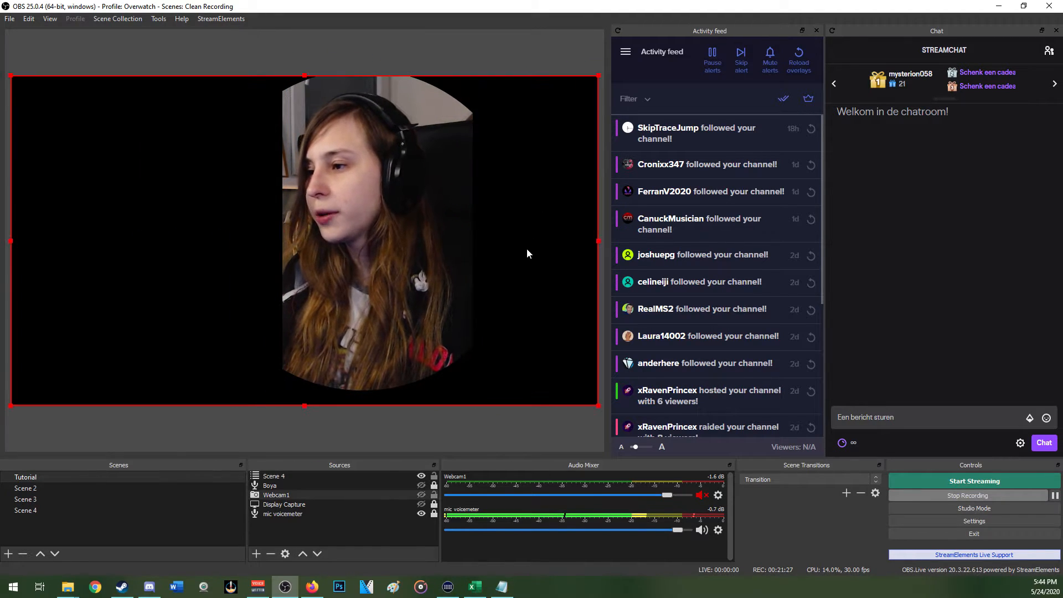